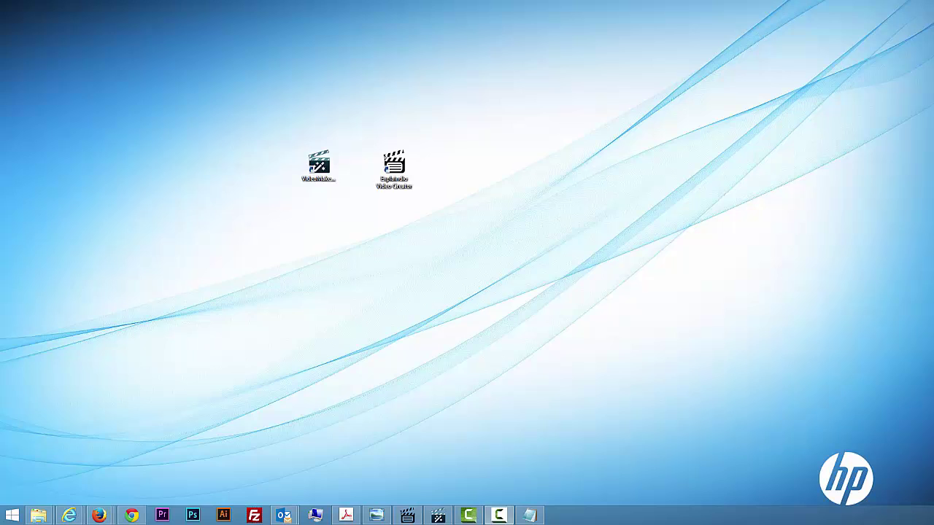
Bring VideoMakerFX forward and create a new project called 'testing'.
click(438, 516)
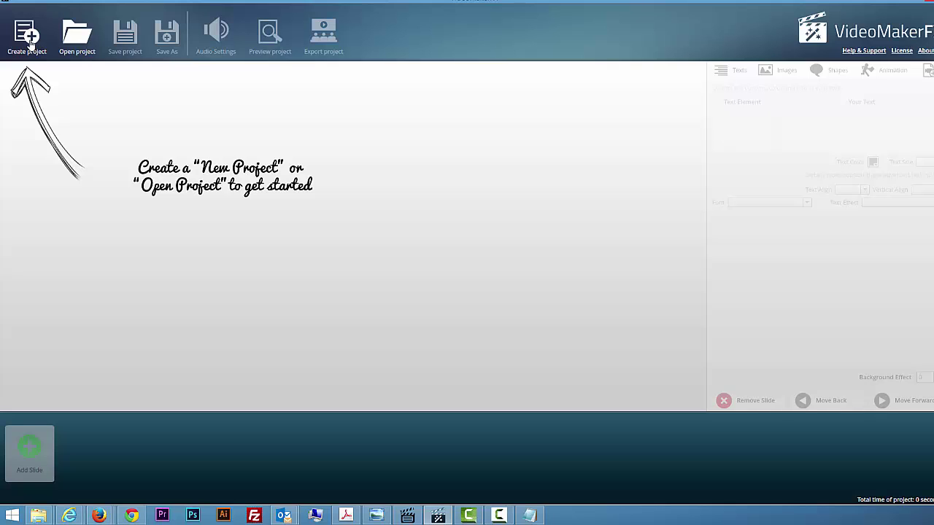
click(30, 44)
text(testing)
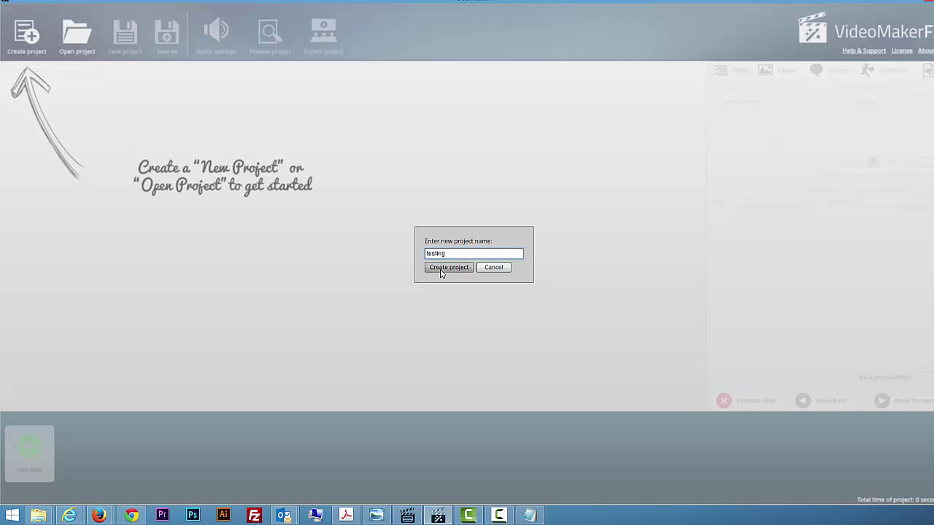
click(441, 268)
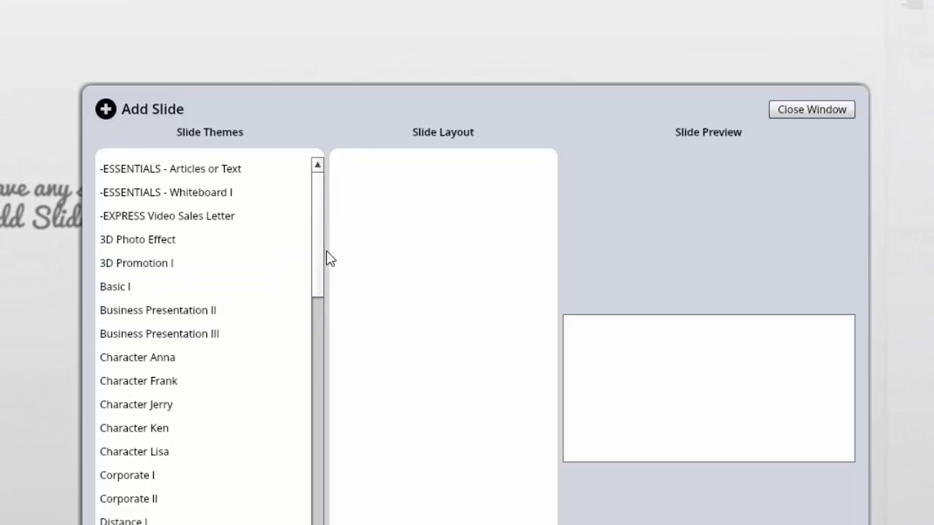
Find the -EXPRESS Video Sales Letter theme and add all eight of its slides.
mouse_move(316, 269)
mouse_down()
mouse_move(306, 381)
mouse_move(312, 480)
mouse_move(324, 482)
mouse_move(323, 209)
mouse_move(312, 495)
mouse_up()
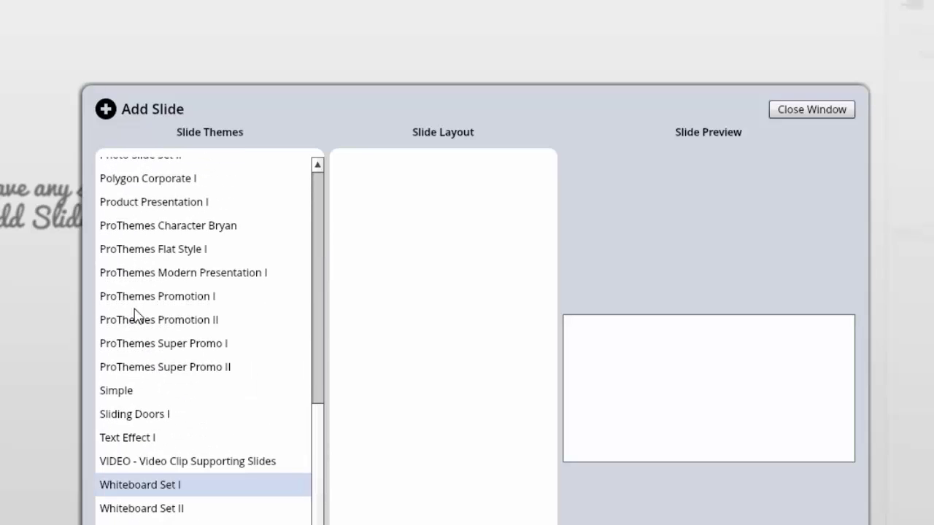
click(323, 374)
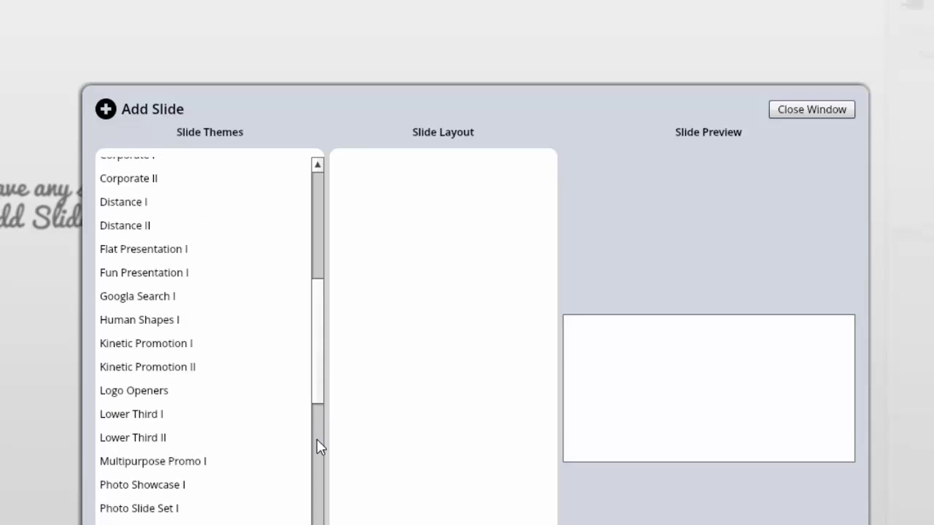
mouse_move(323, 402)
mouse_down()
mouse_move(311, 496)
mouse_move(308, 276)
mouse_up()
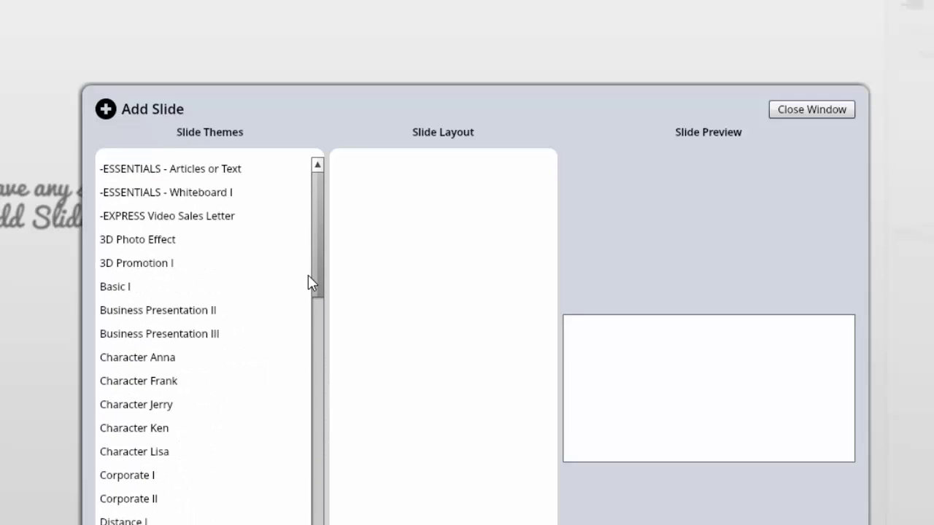
click(224, 227)
click(441, 171)
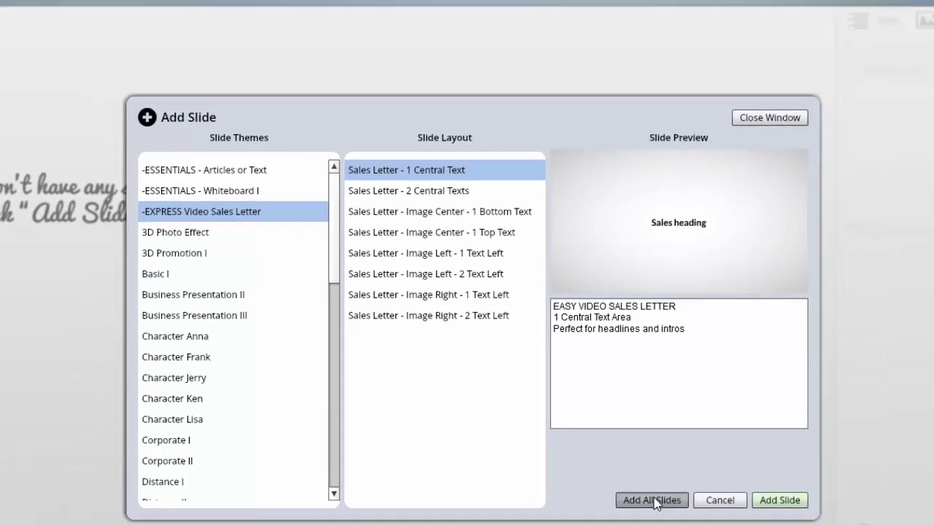
click(654, 502)
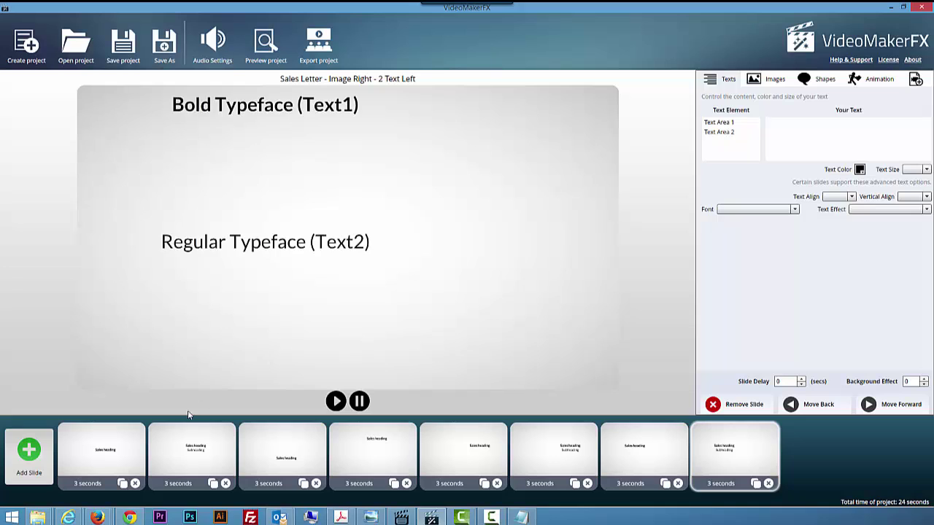
Preview the first and fourth Sales Letter slides, then remove every slide from the timeline.
click(121, 450)
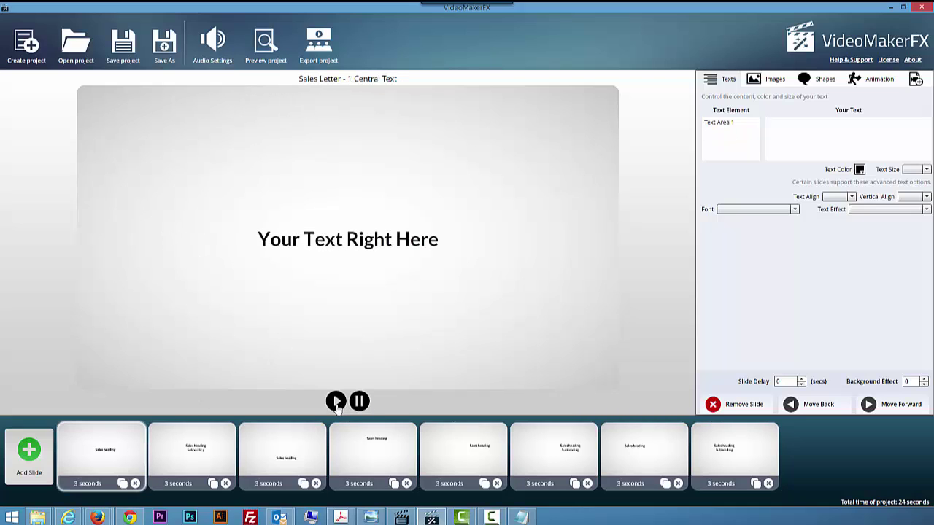
click(365, 467)
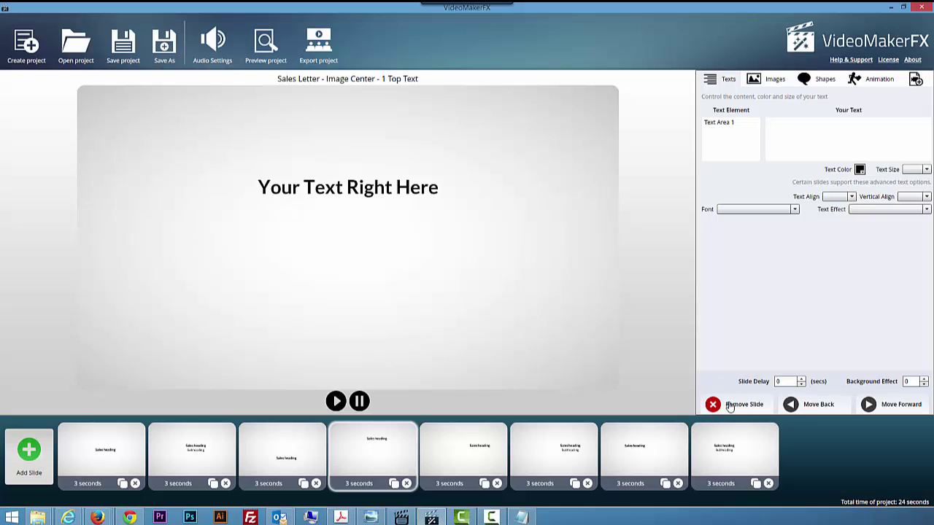
click(728, 407)
click(724, 408)
click(724, 408)
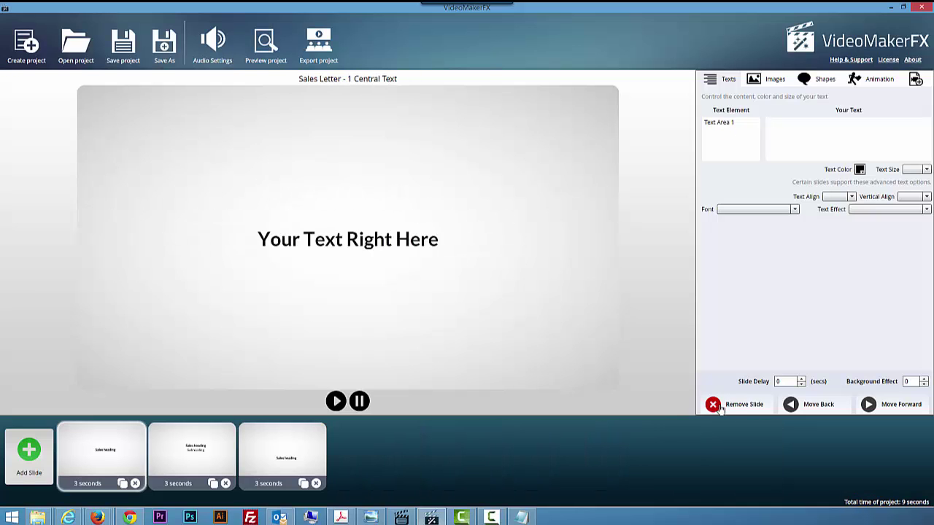
click(720, 409)
click(720, 408)
click(720, 408)
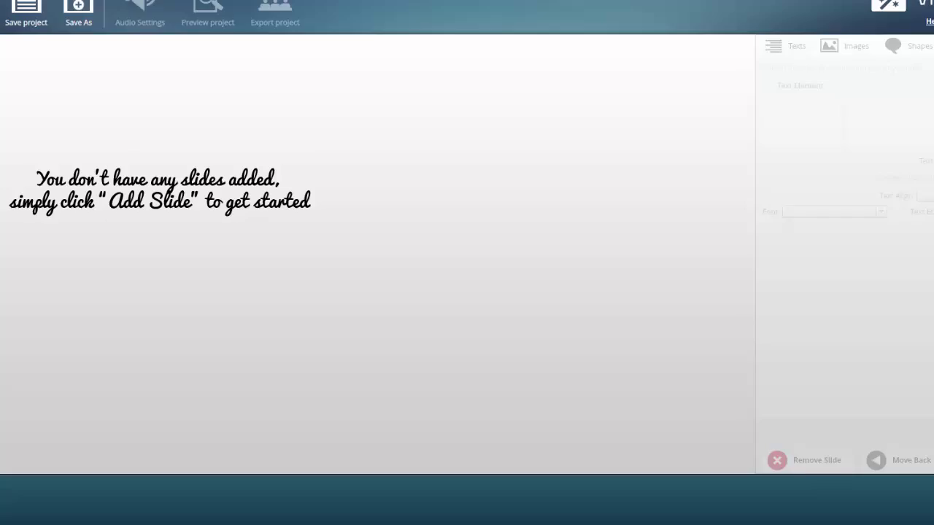
click(29, 453)
click(156, 398)
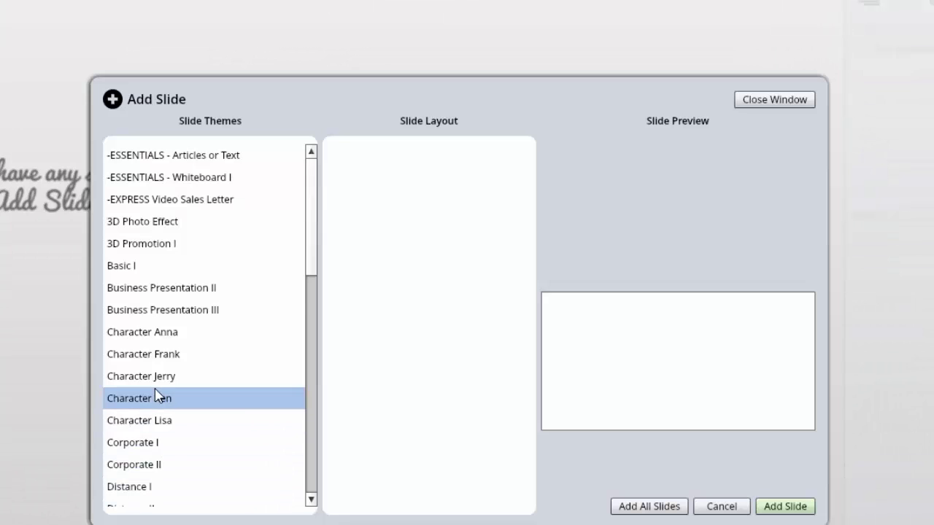
click(669, 511)
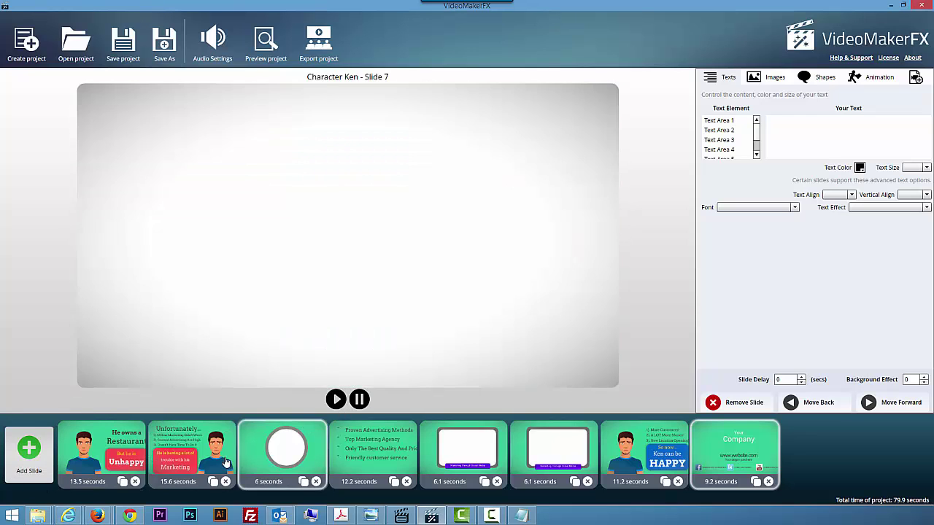
click(192, 449)
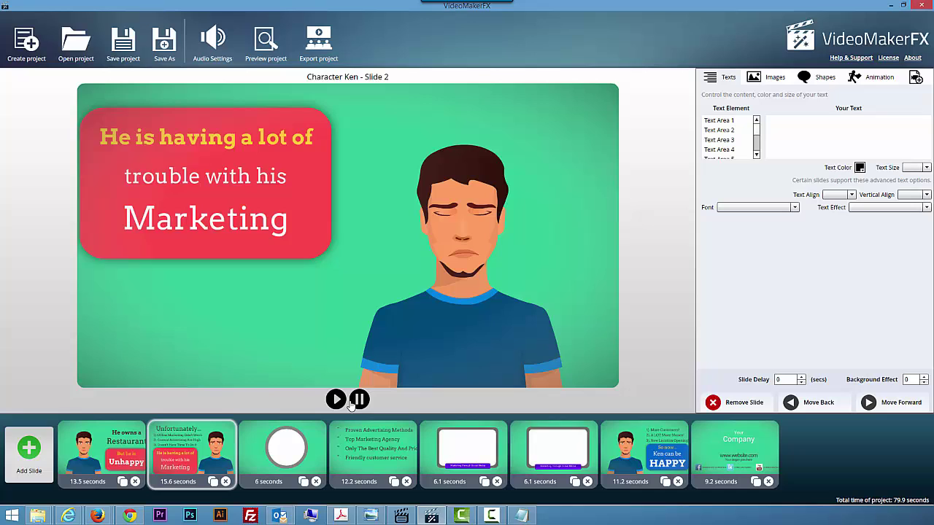
click(719, 121)
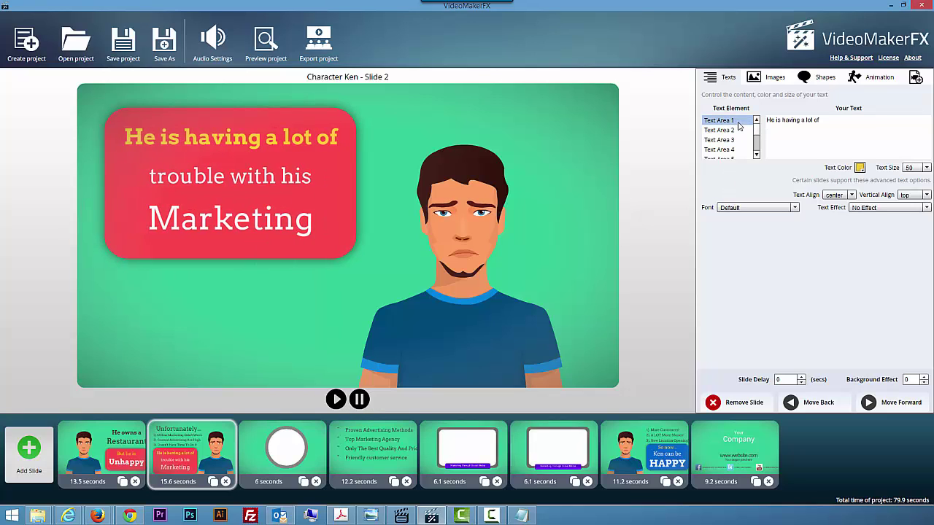
click(792, 119)
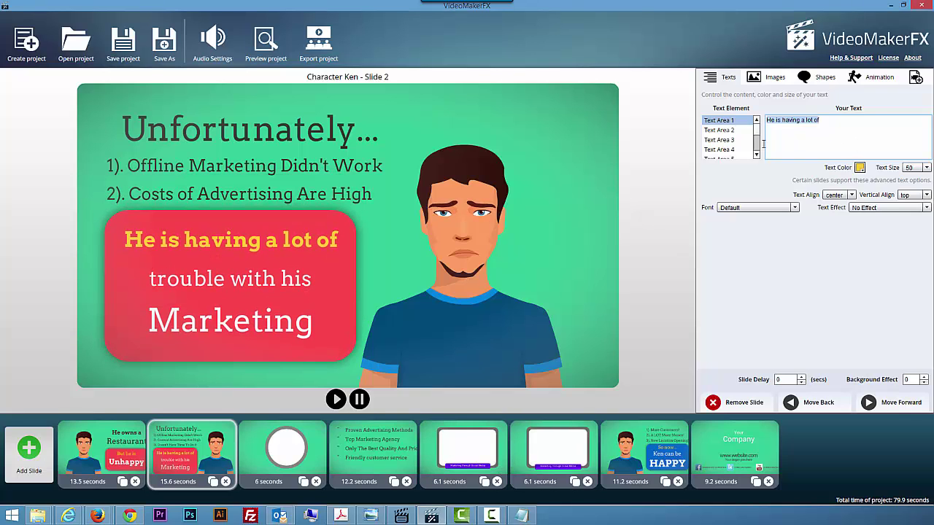
click(720, 150)
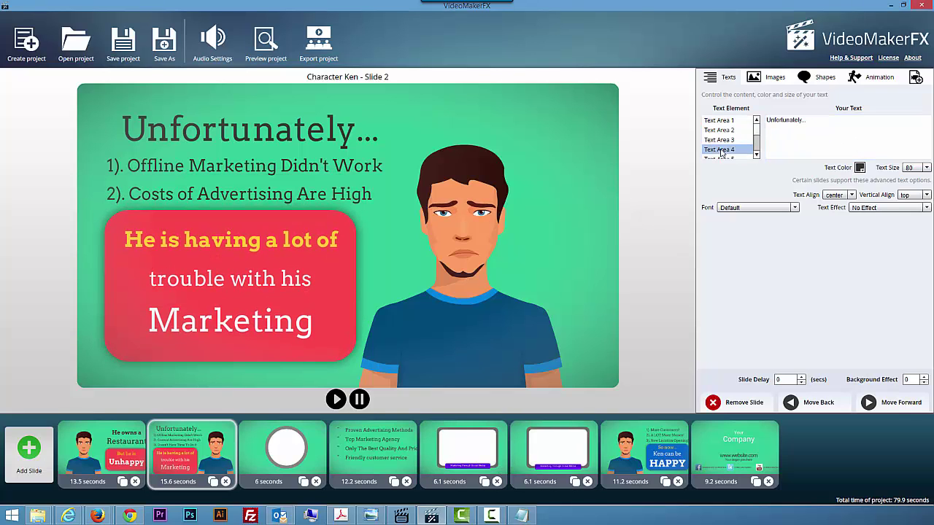
click(571, 458)
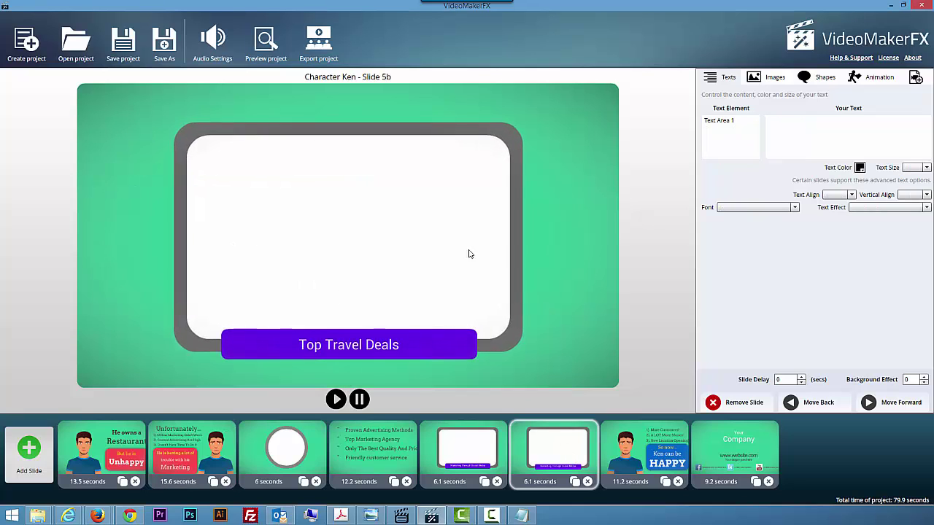
click(775, 77)
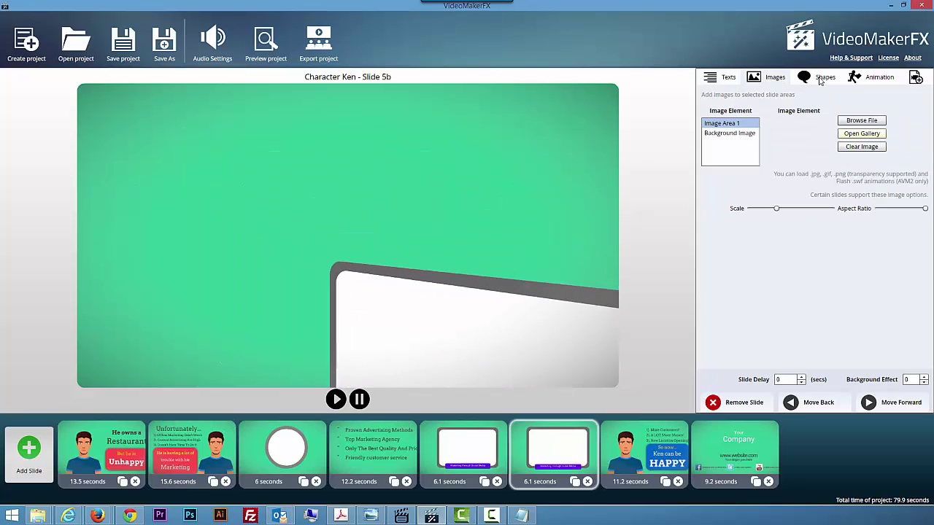
click(822, 78)
click(876, 79)
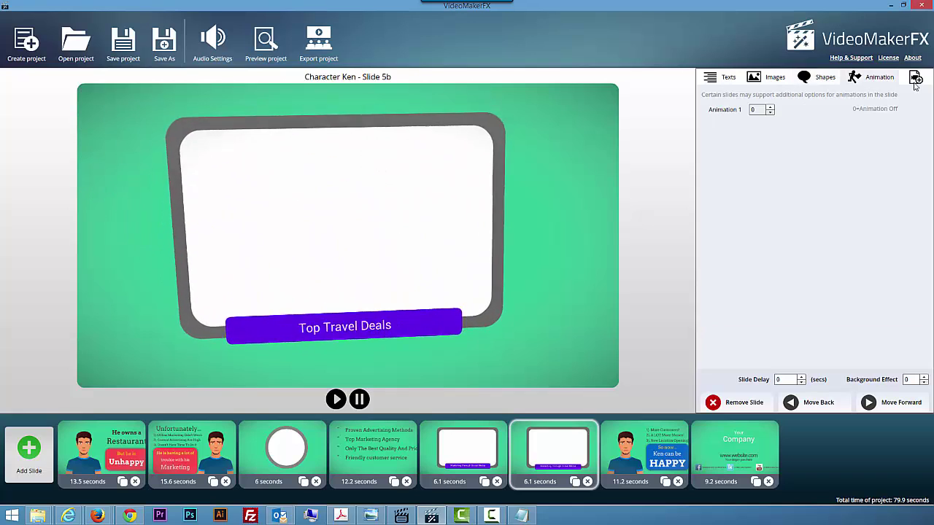
click(915, 78)
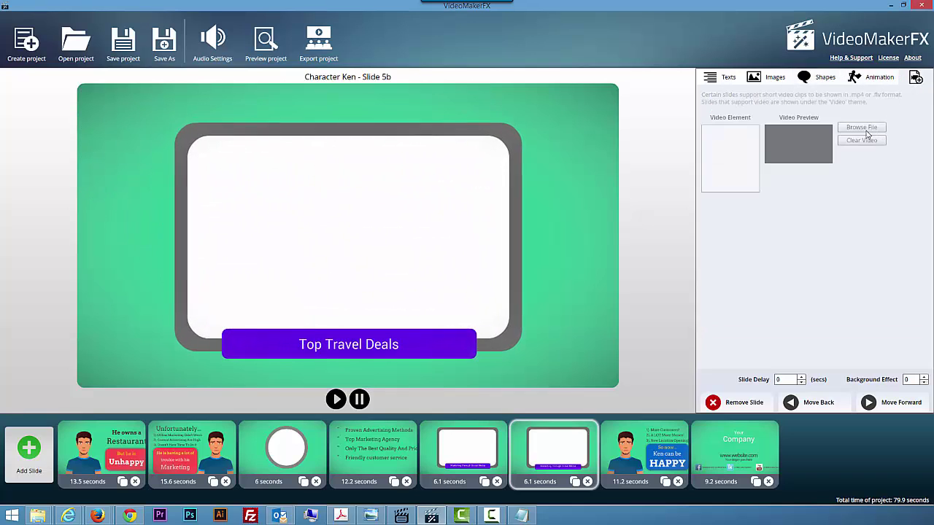
click(775, 77)
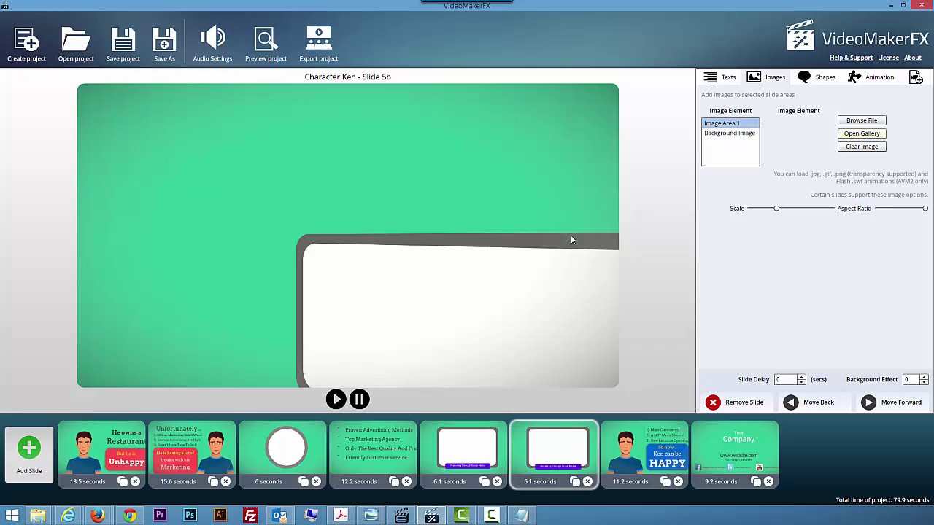
click(739, 403)
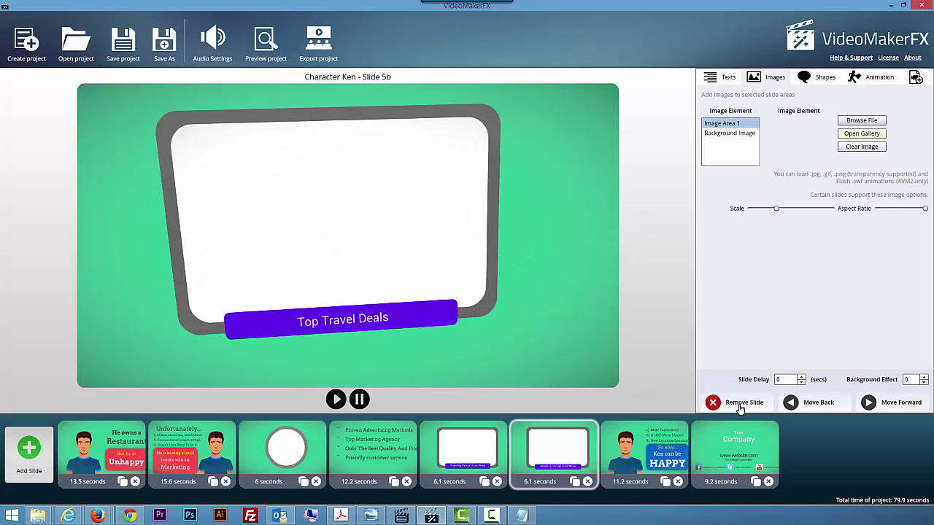
click(740, 406)
click(740, 406)
click(740, 406)
click(740, 406)
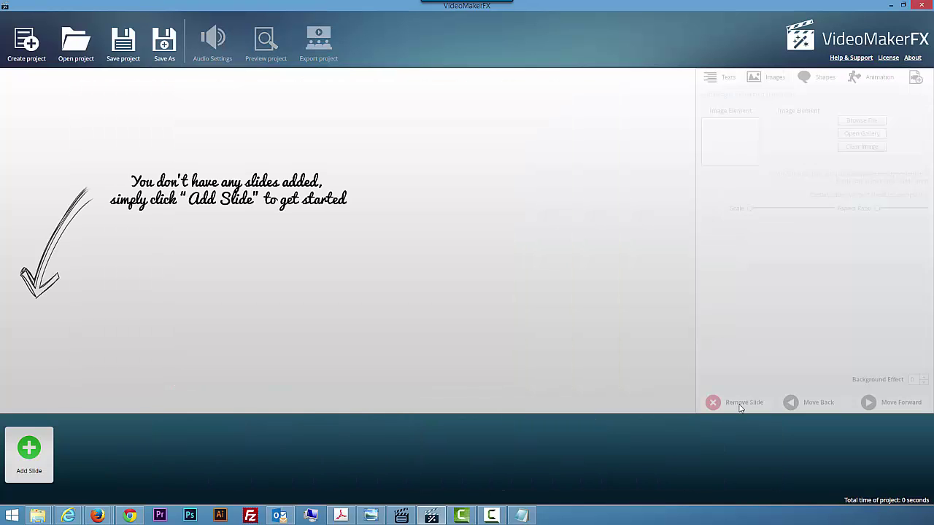
Add all 14 Whiteboard Set I slides to the project.
click(29, 448)
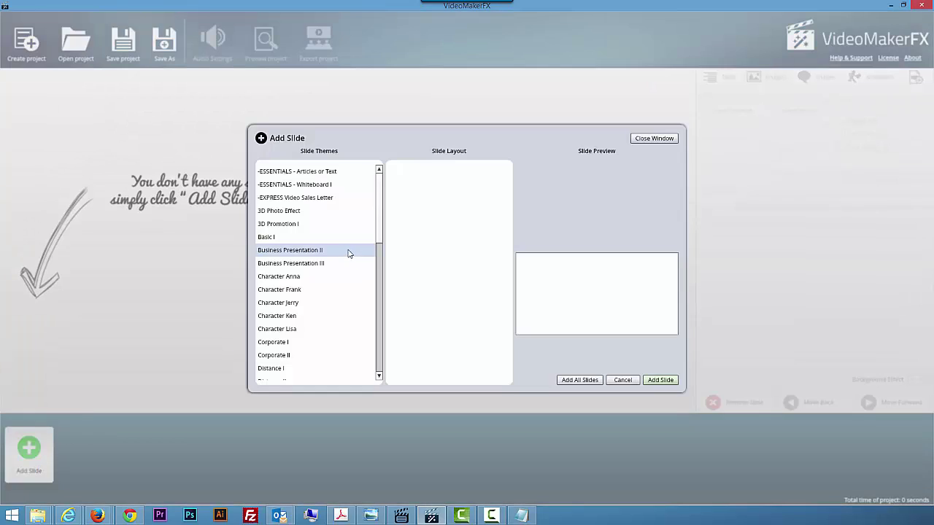
drag(379, 211, 379, 372)
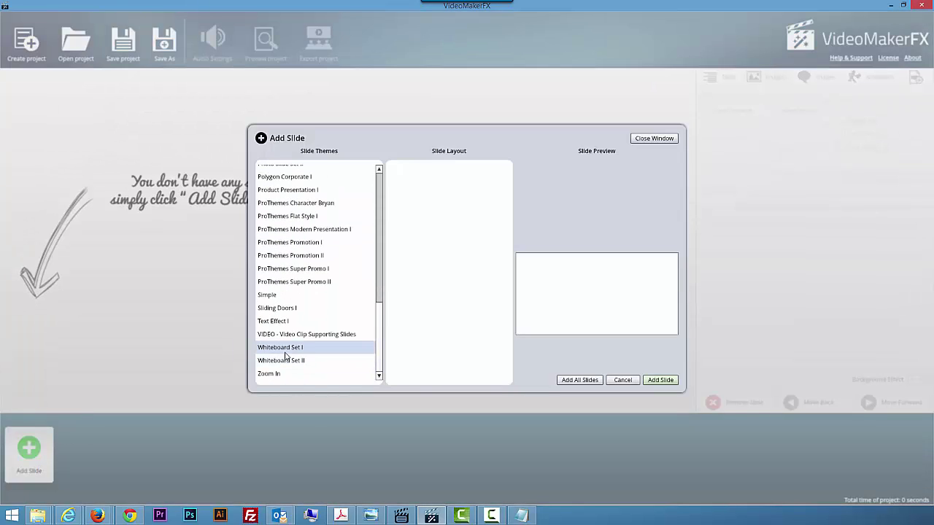
click(321, 347)
click(448, 174)
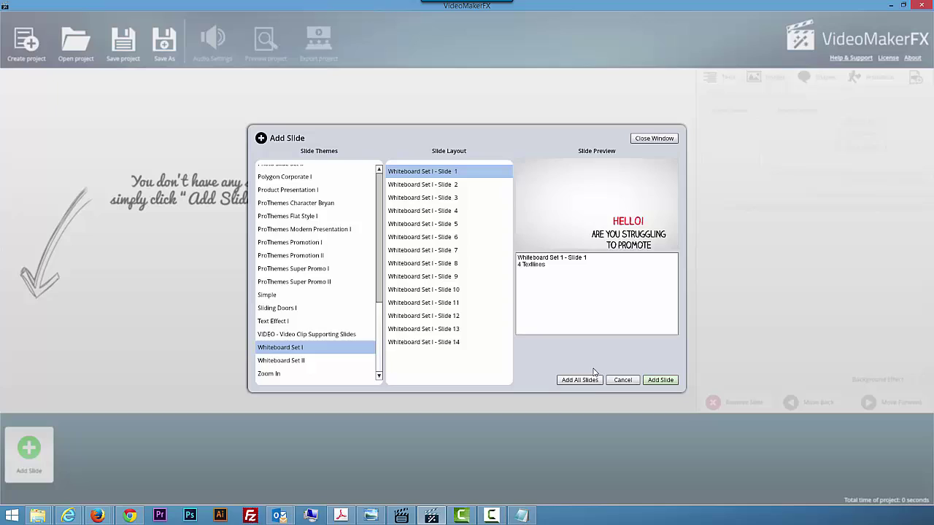
click(592, 381)
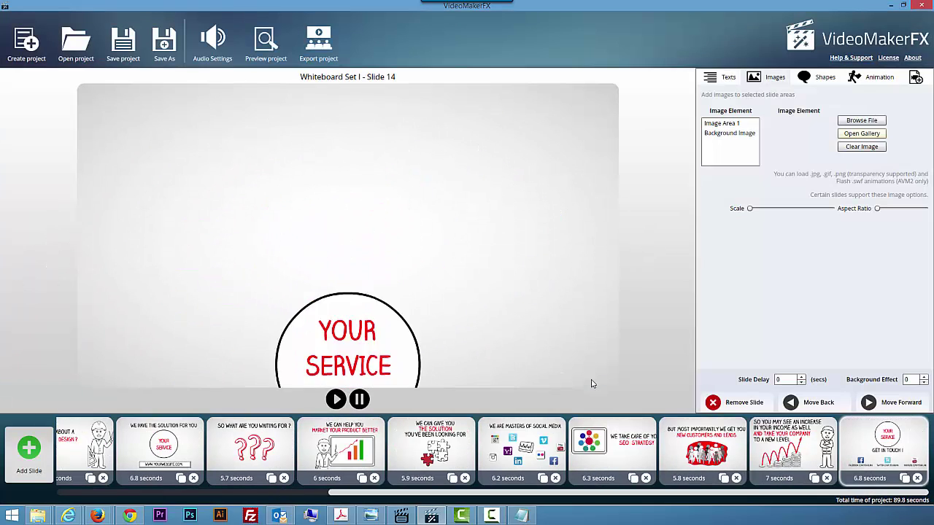
Preview the whiteboard slides through Get In Touch, then close VideoMakerFX.
click(82, 454)
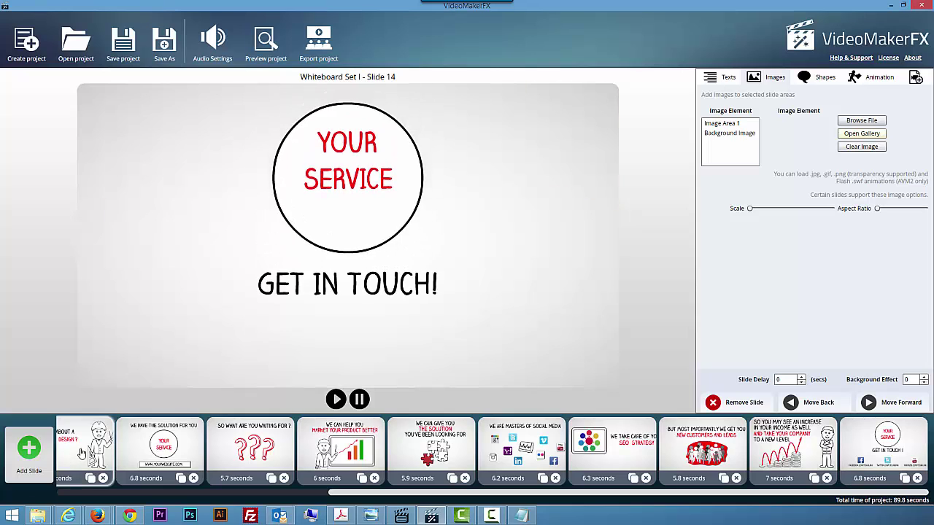
click(166, 453)
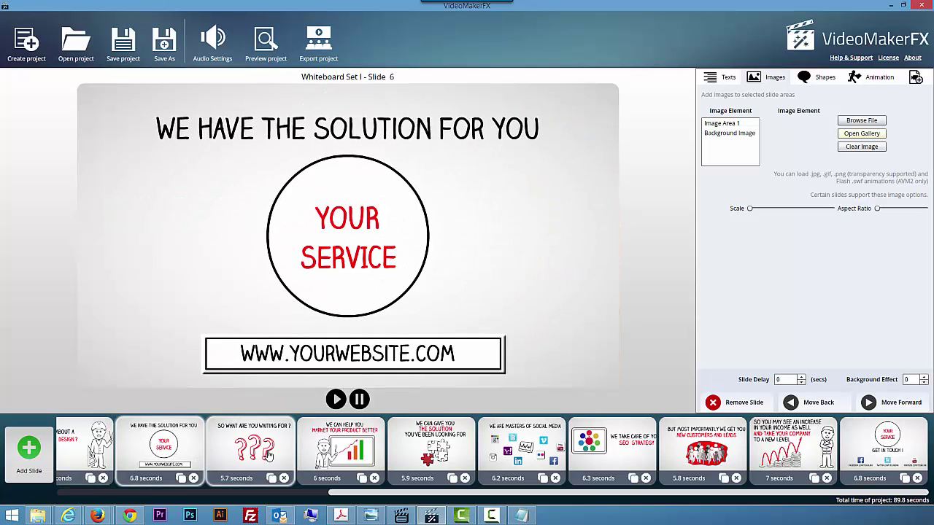
click(269, 454)
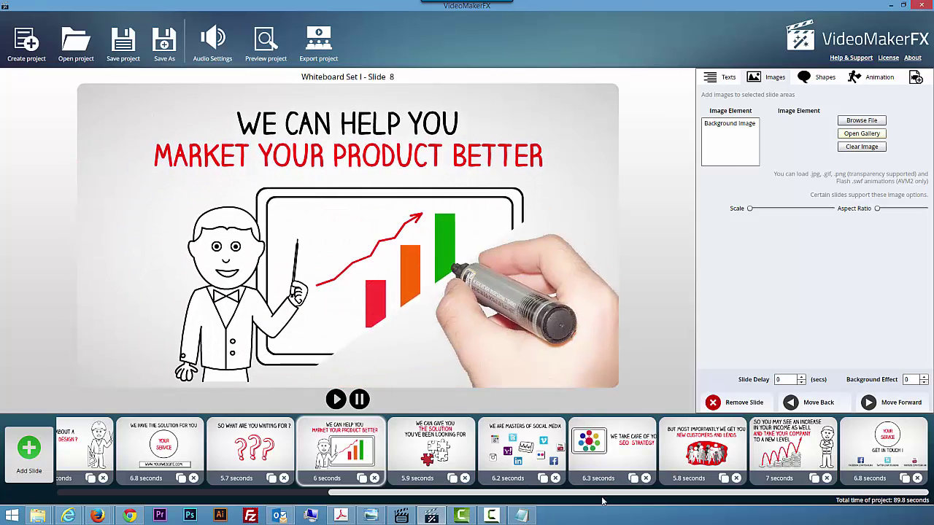
click(705, 447)
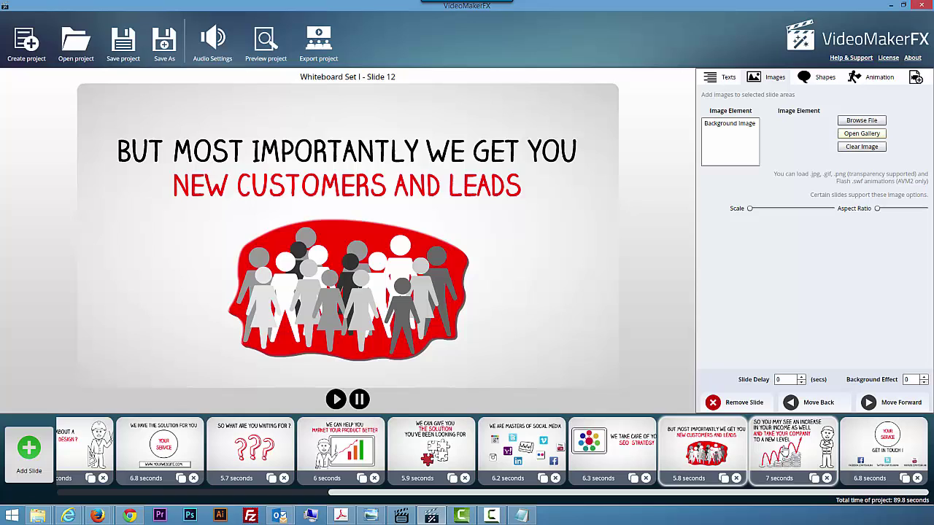
click(799, 451)
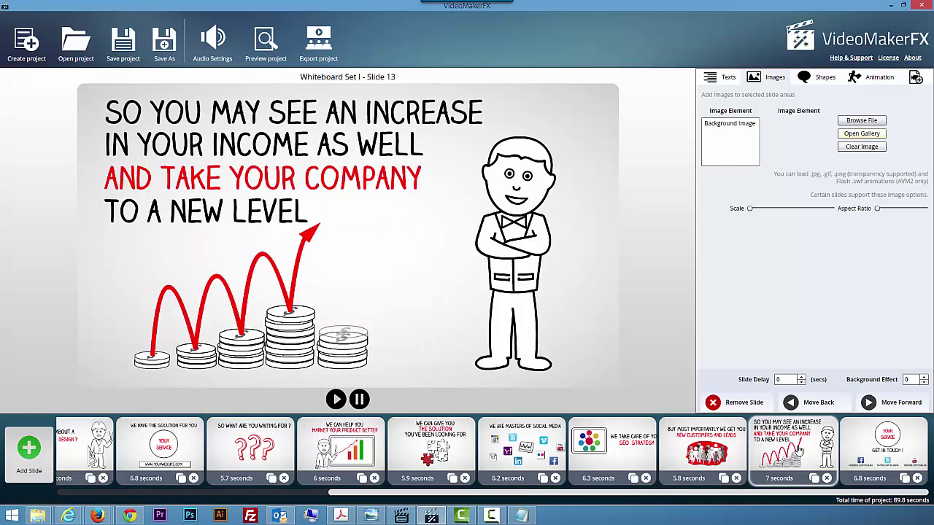
click(902, 448)
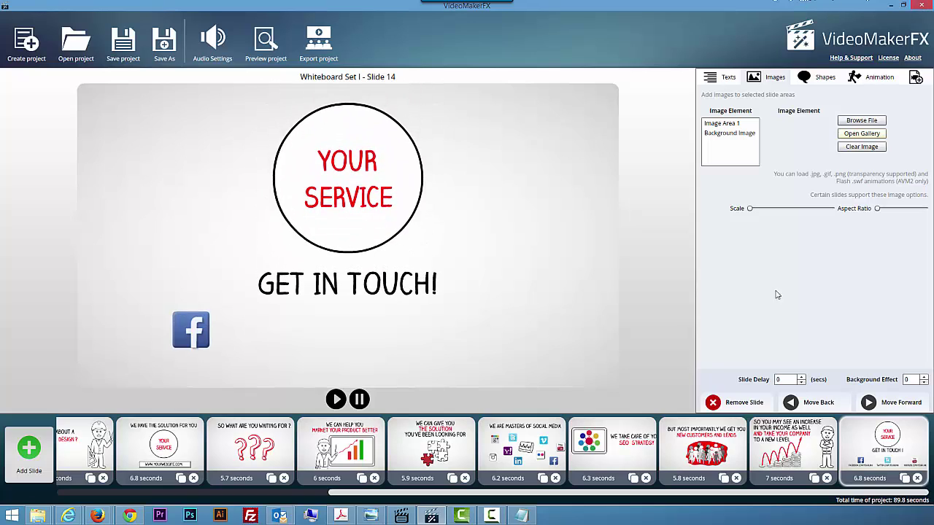
click(921, 5)
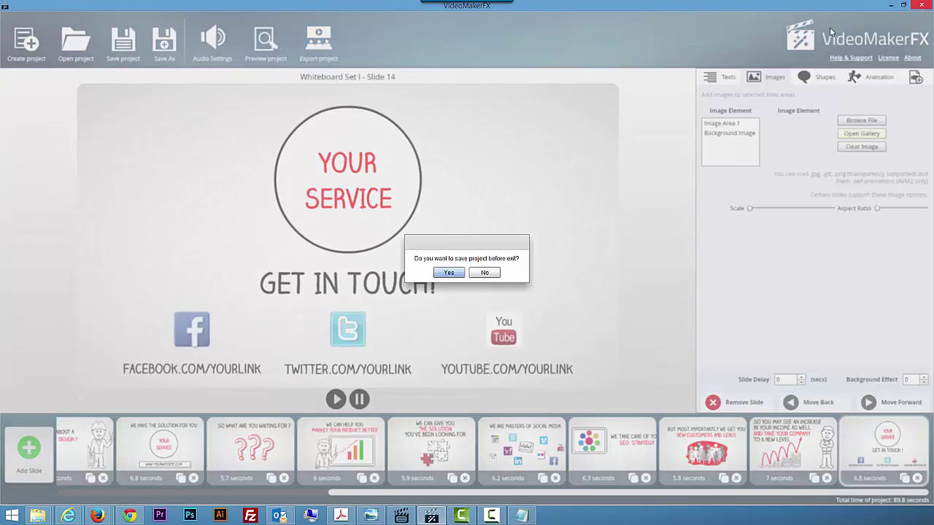
Save and exit VideoMakerFX, then start a new project in Explaindio.
click(448, 272)
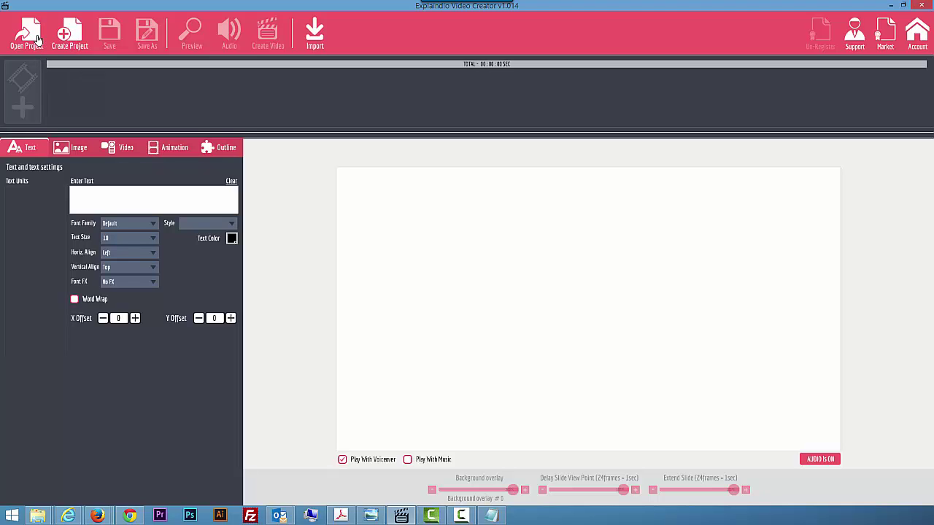
click(70, 43)
text(testing)
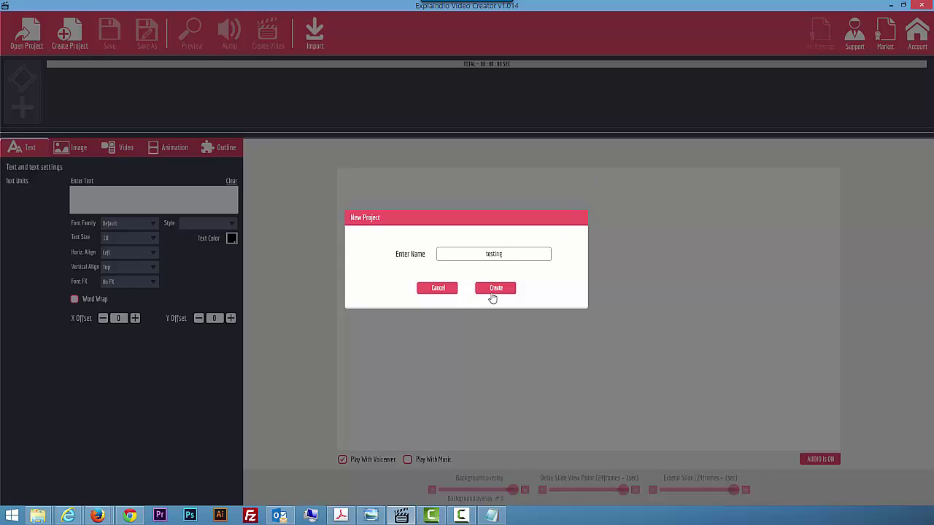
Create the Explaindio project 'testing' and bring up the add-slide options.
click(492, 294)
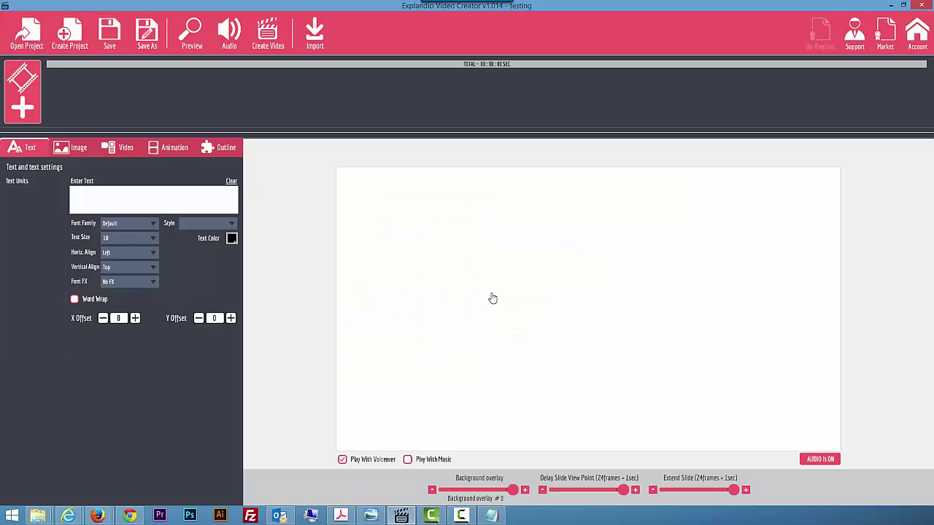
click(16, 104)
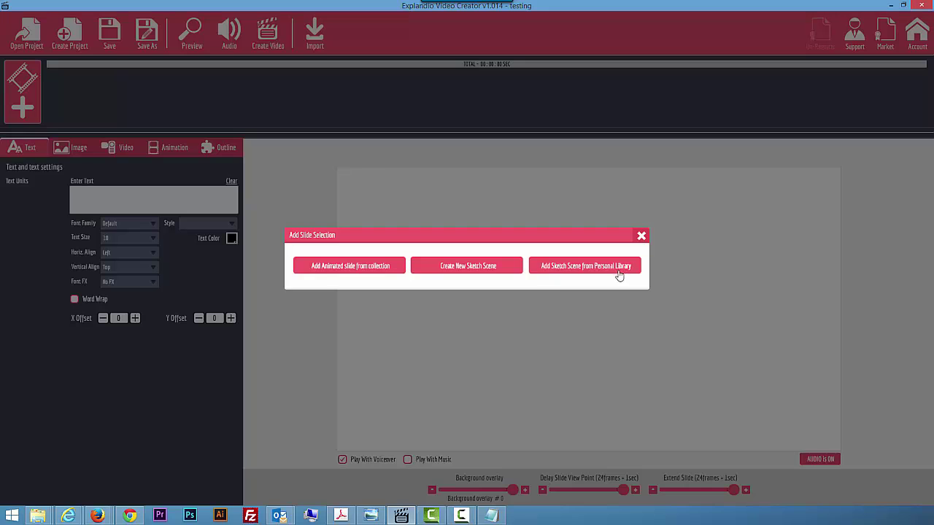
Browse the Slide Pack list and add the whole Megabundle - Character John pack.
click(366, 267)
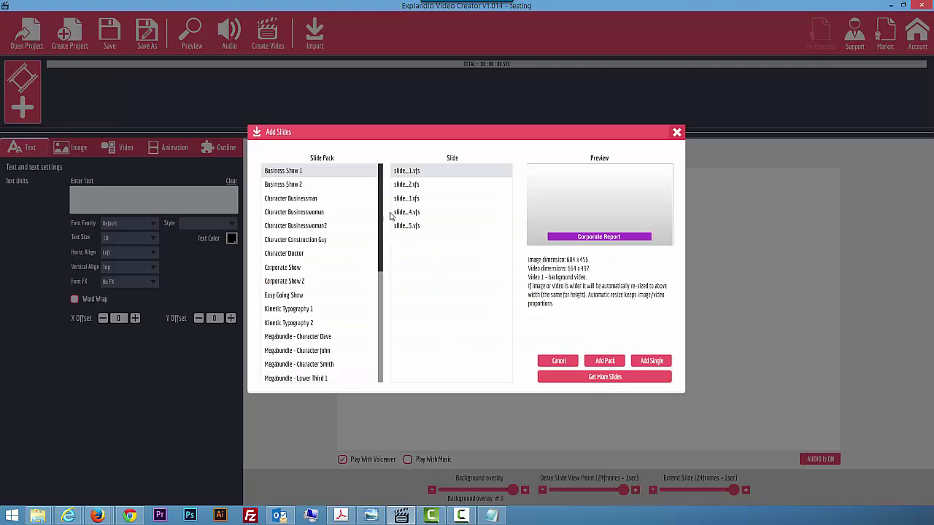
scroll(336, 281, down, 3)
click(321, 272)
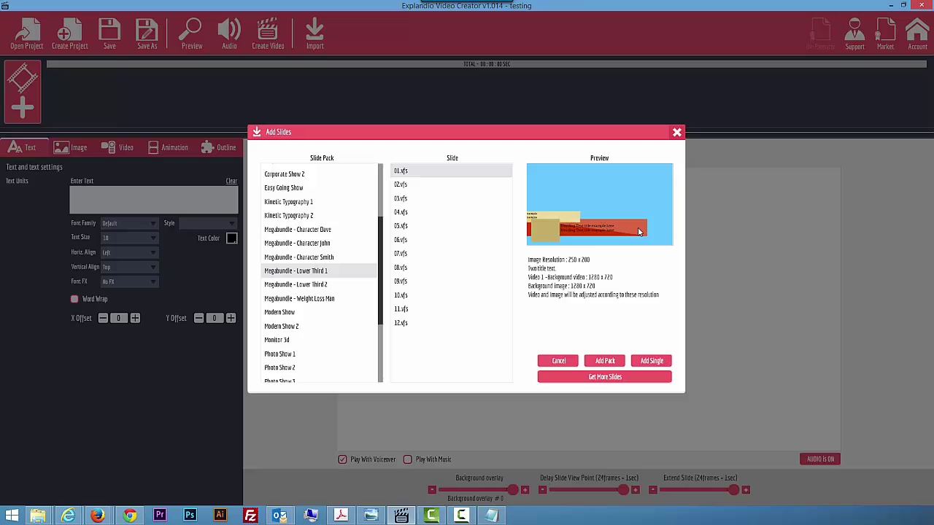
click(290, 339)
scroll(375, 263, down, 3)
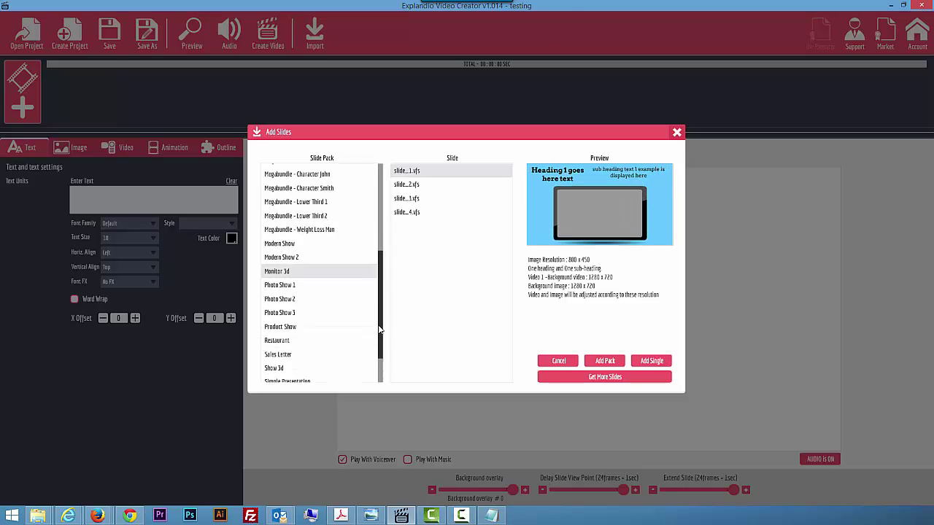
click(296, 353)
click(292, 267)
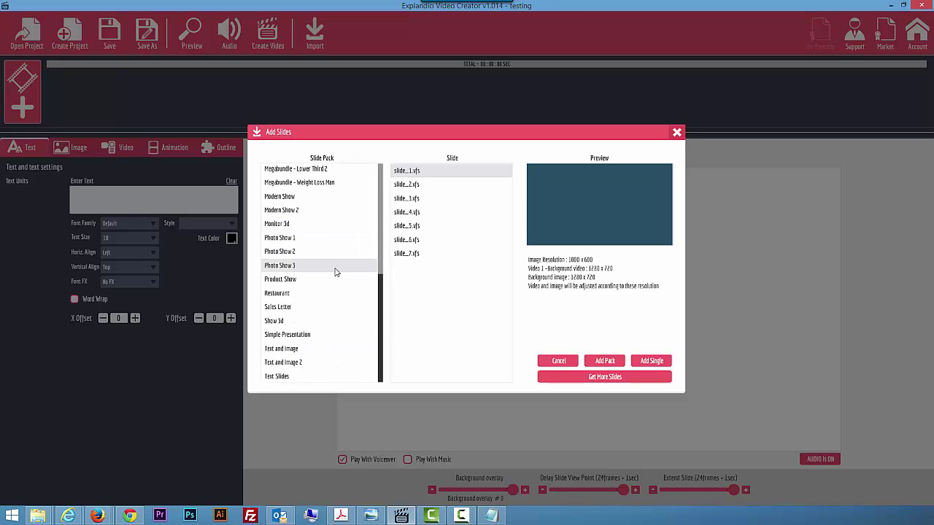
drag(383, 313, 382, 239)
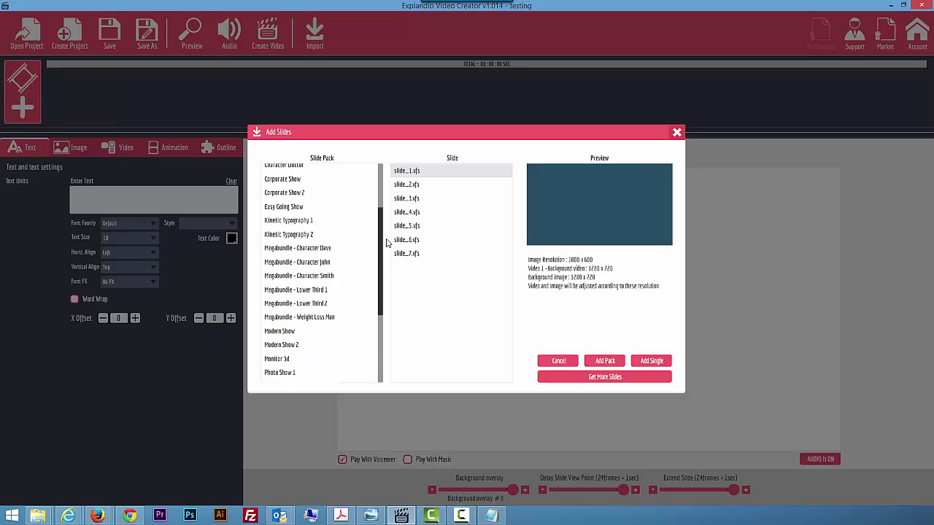
click(310, 255)
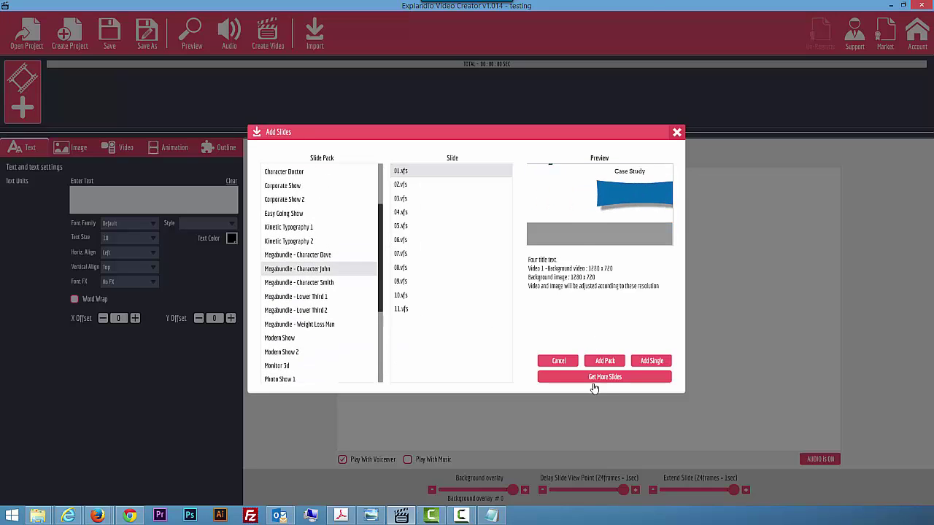
click(605, 362)
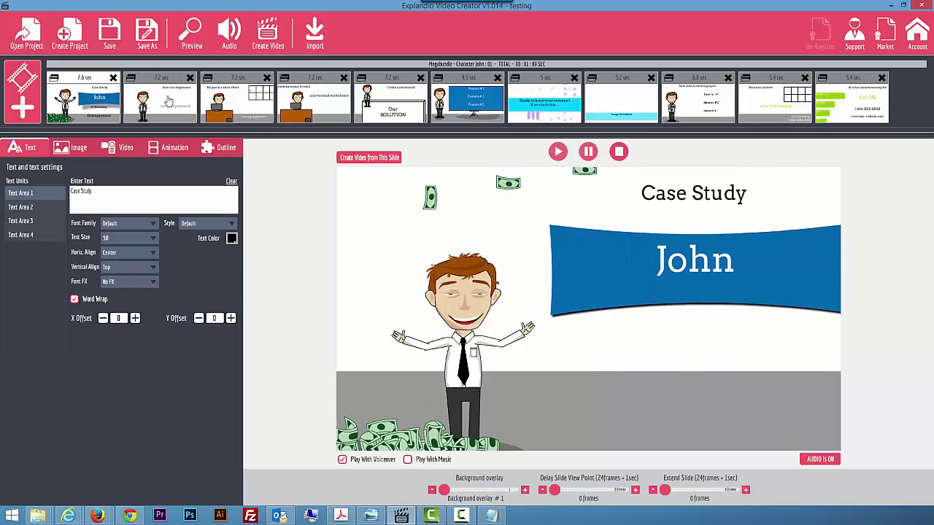
Review slides 2 and 3 and their settings tabs, then open the 'Now John is winning again' slide.
click(162, 105)
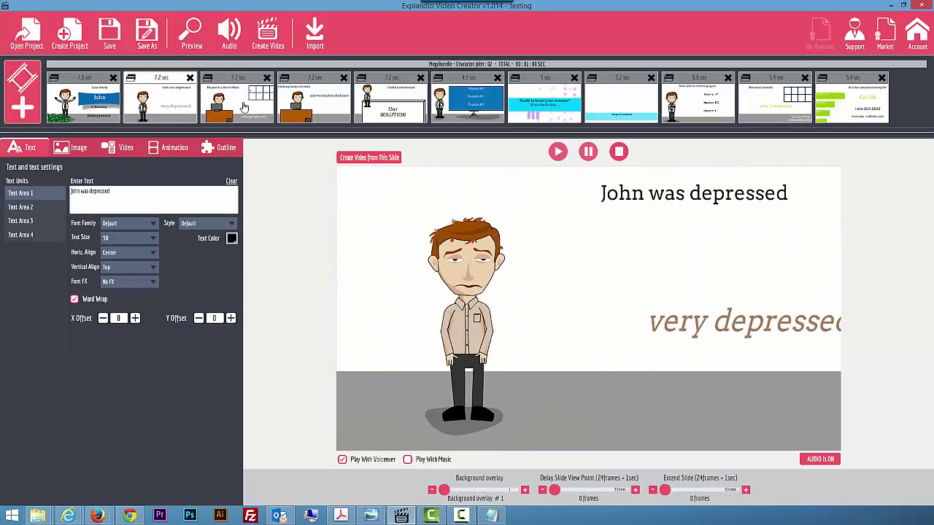
click(252, 110)
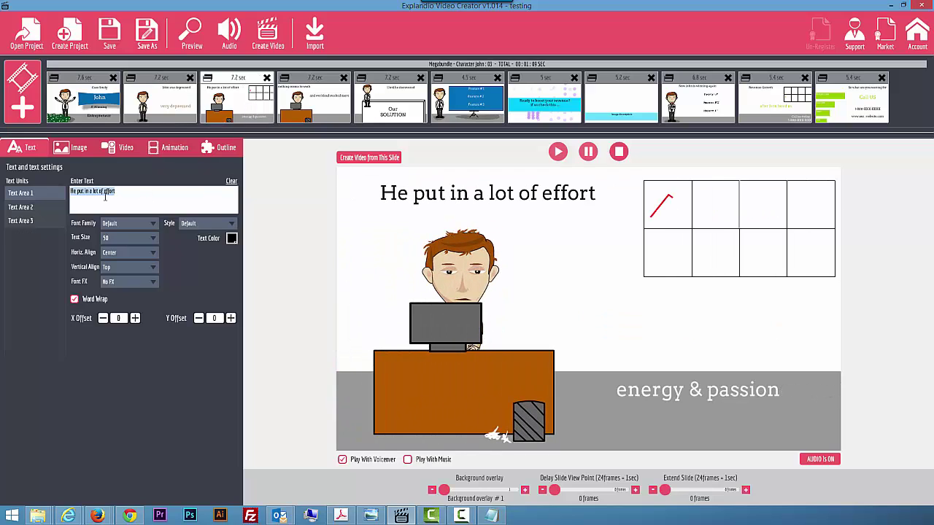
click(31, 221)
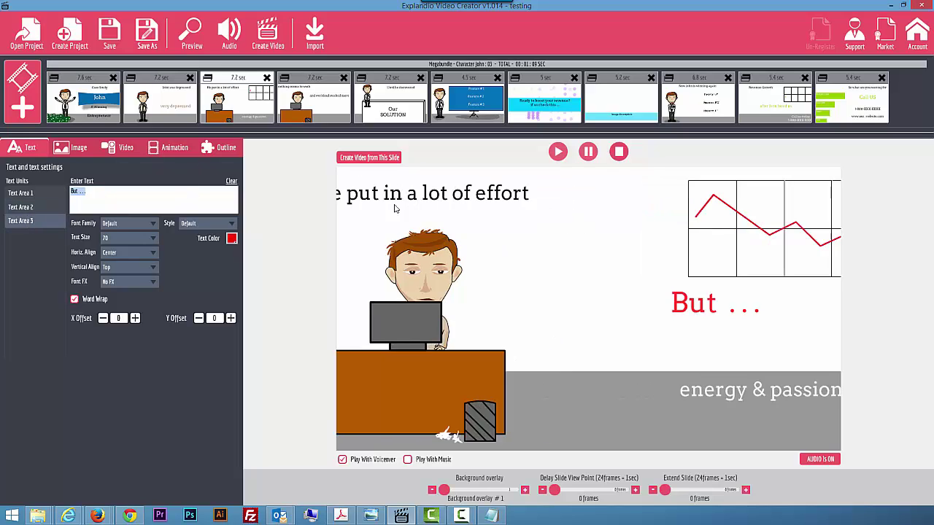
click(77, 148)
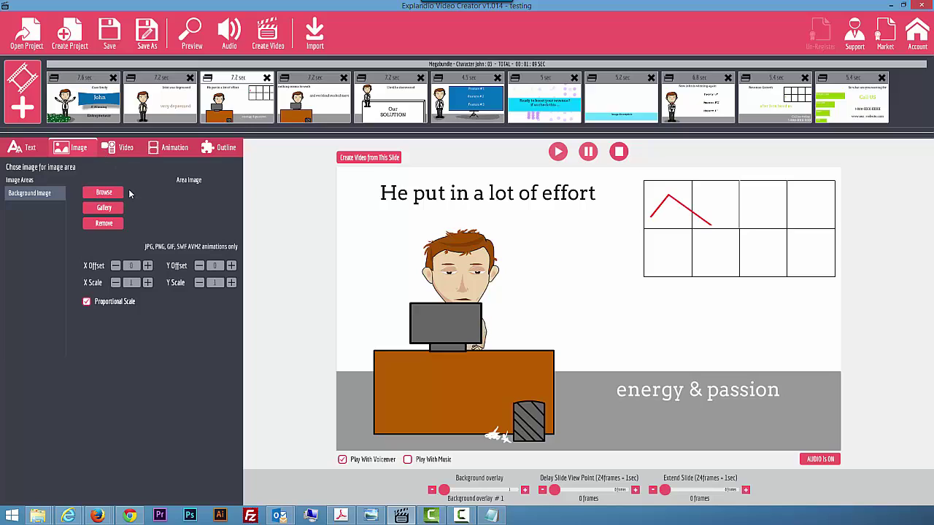
click(125, 150)
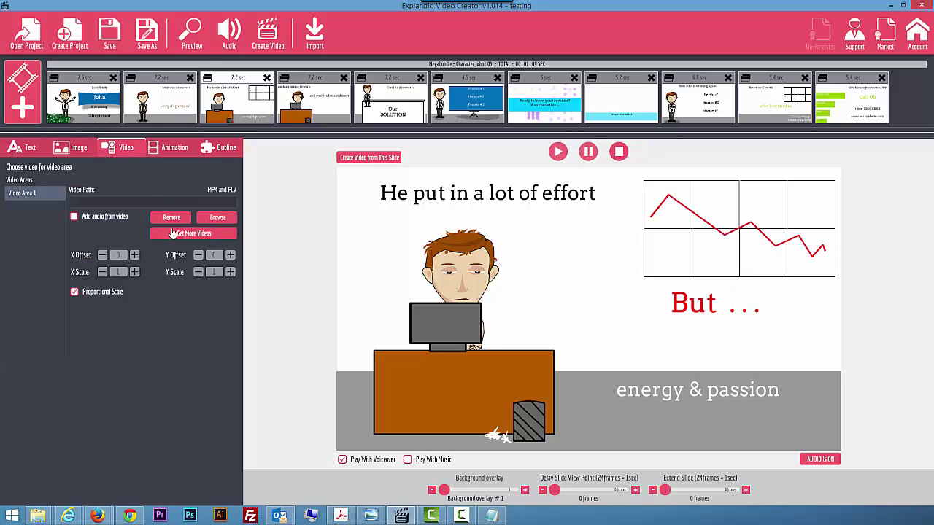
click(175, 149)
click(220, 149)
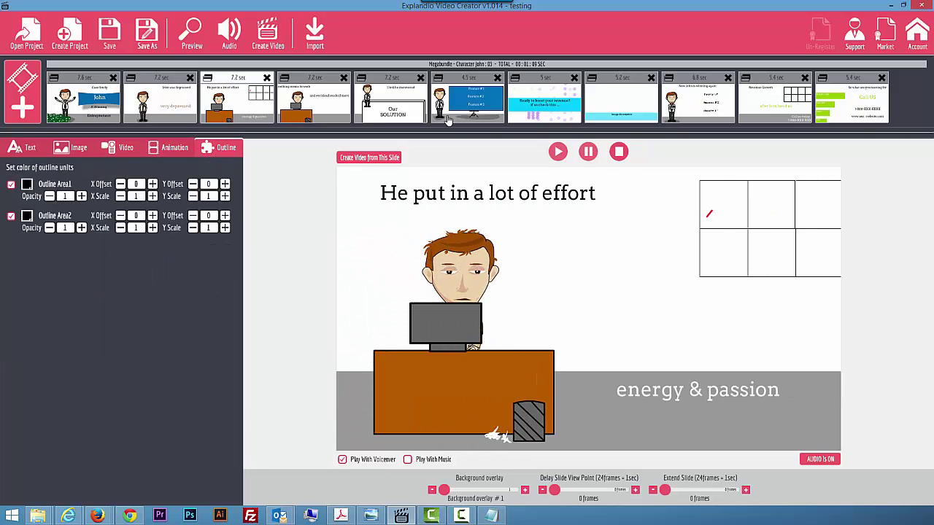
click(461, 113)
click(685, 109)
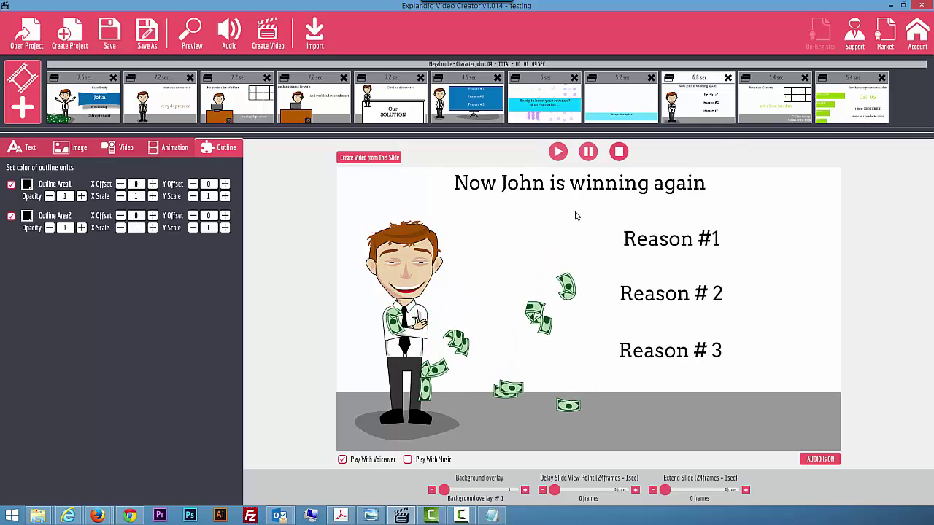
Change the three-reasons slide headline to 'John Has Won Eveything' and preview it.
click(31, 150)
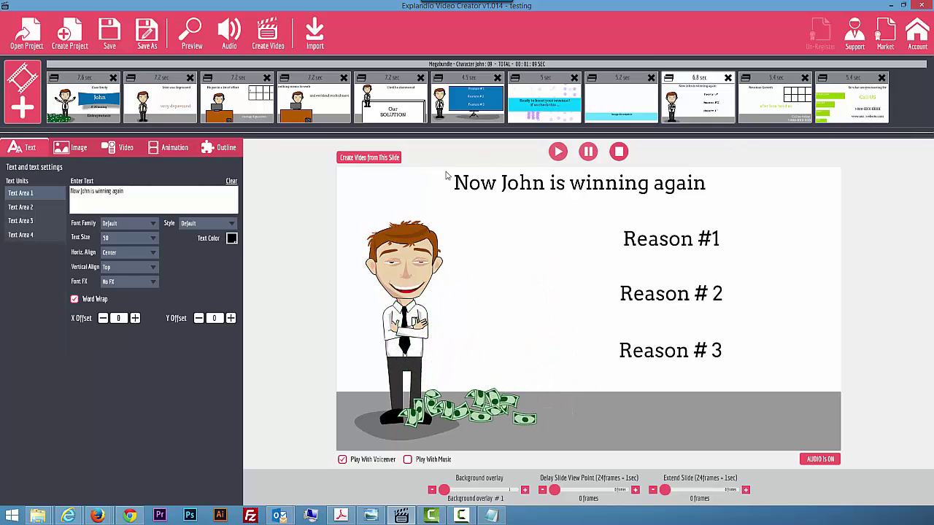
click(15, 192)
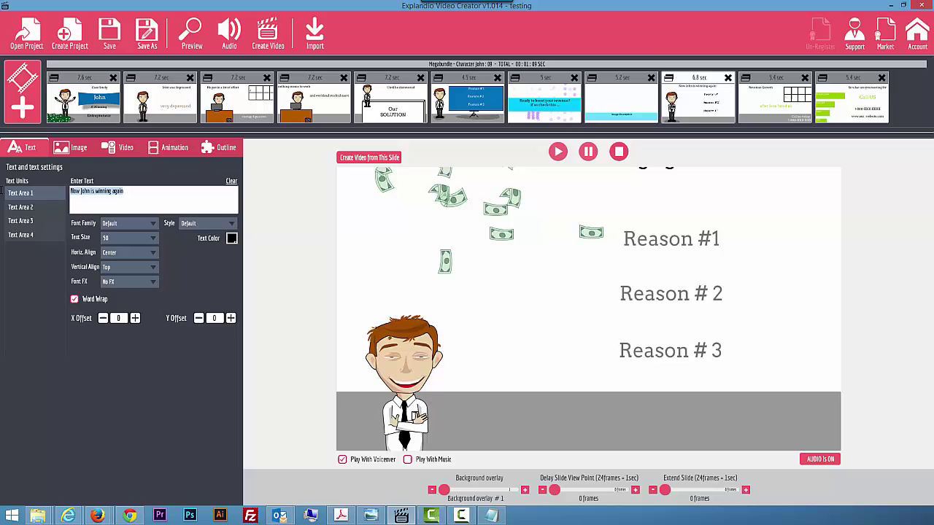
text(Joh)
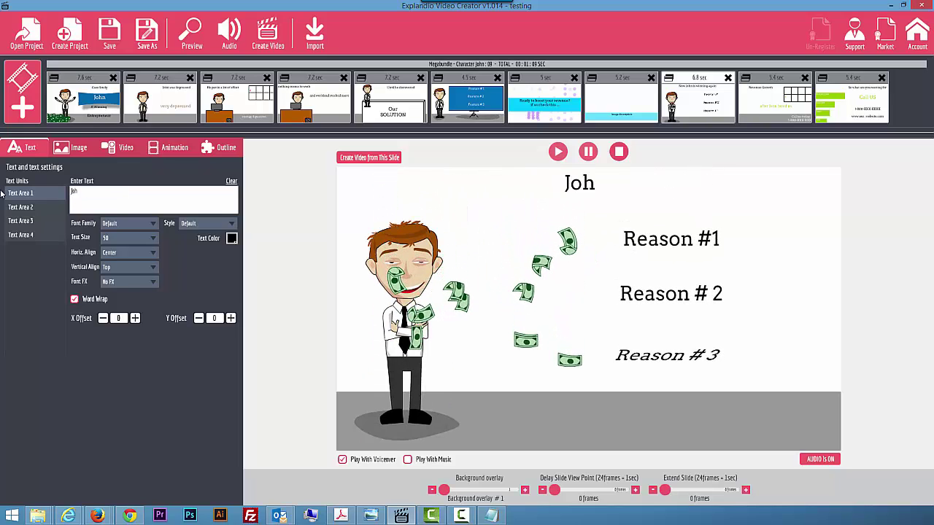
text(n Has W)
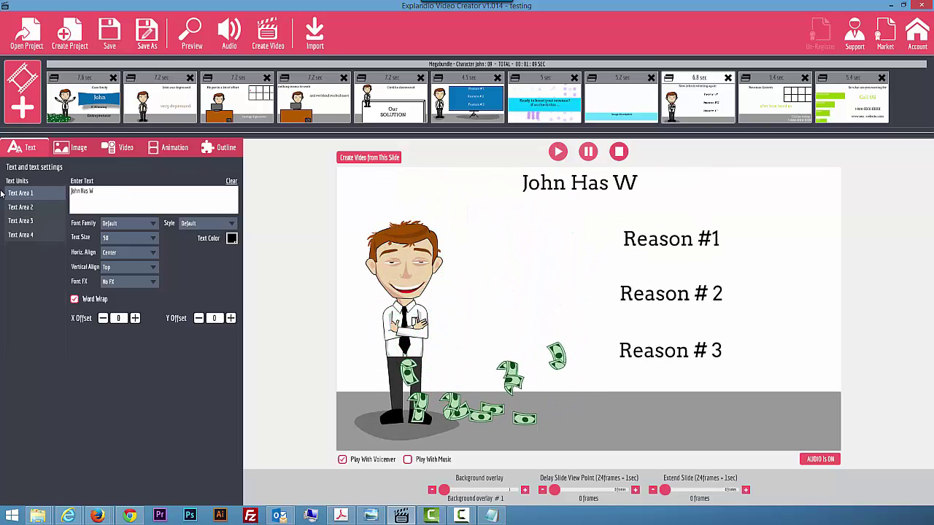
text(on Ev)
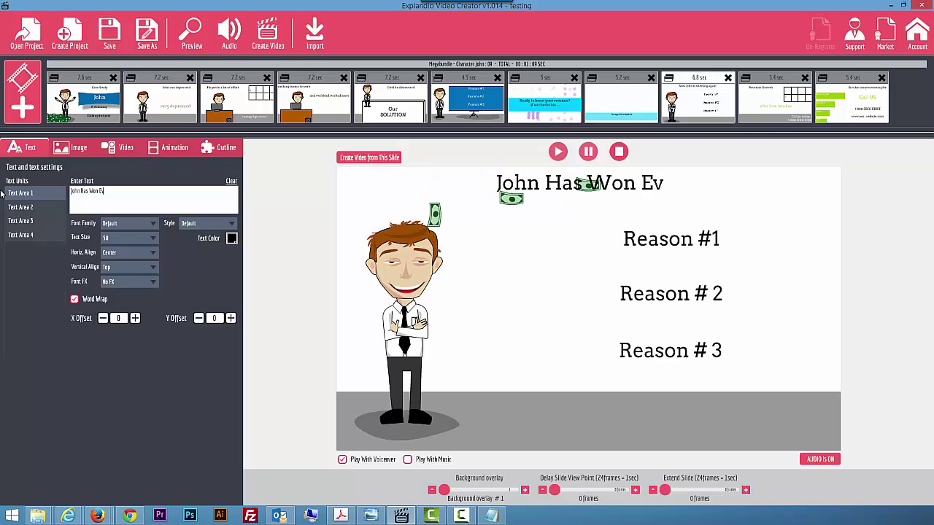
text(erything)
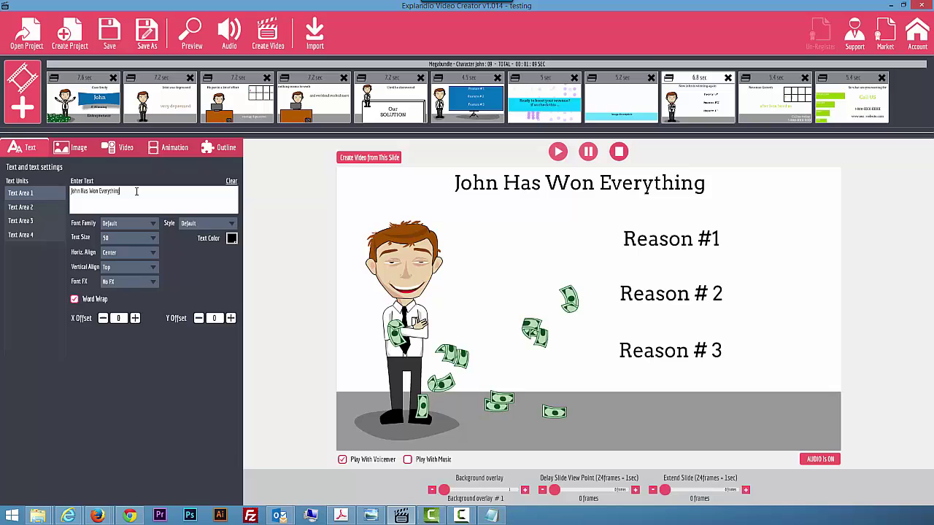
key(BackSpace)
key(BackSpace)
key(BackSpace)
key(BackSpace)
key(BackSpace)
key(BackSpace)
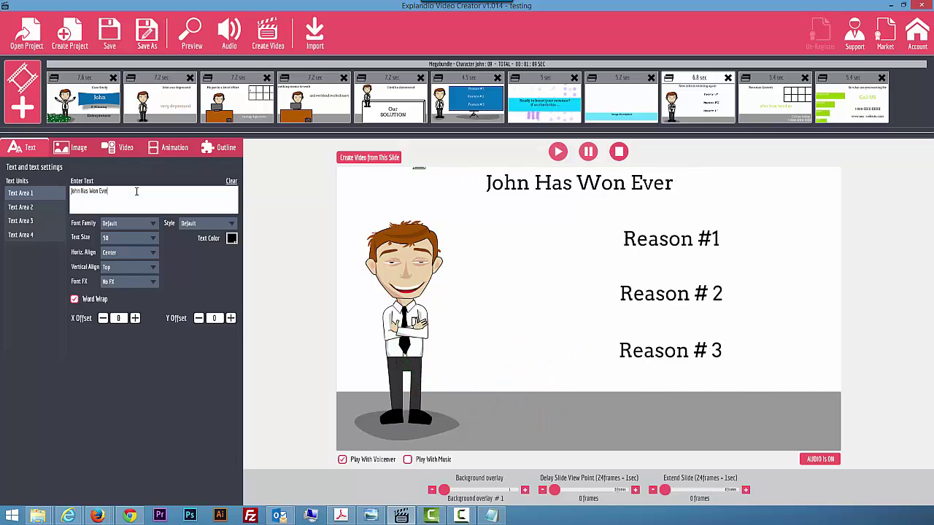
key(BackSpace)
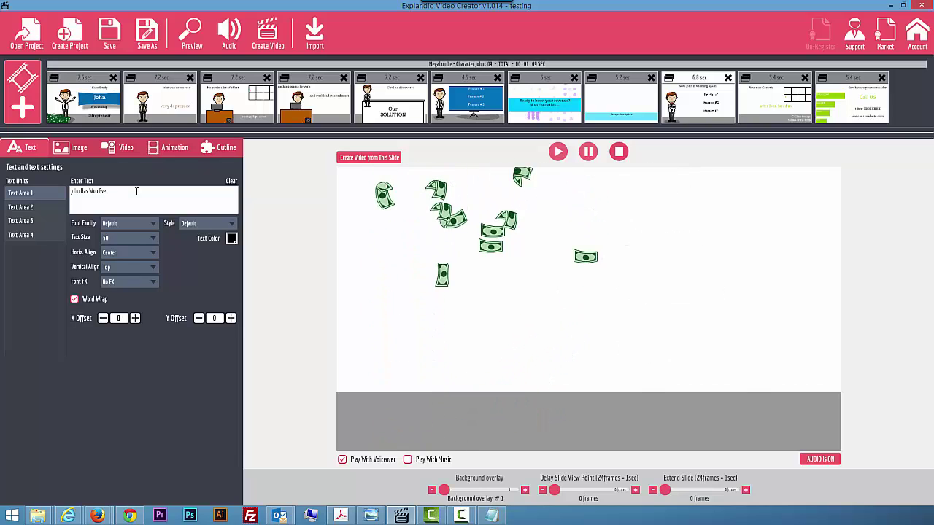
text(ything)
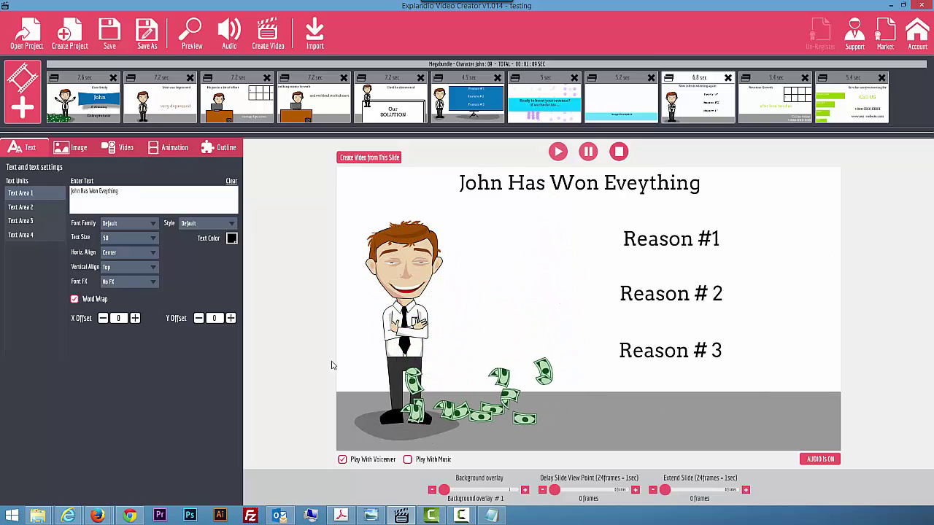
click(620, 95)
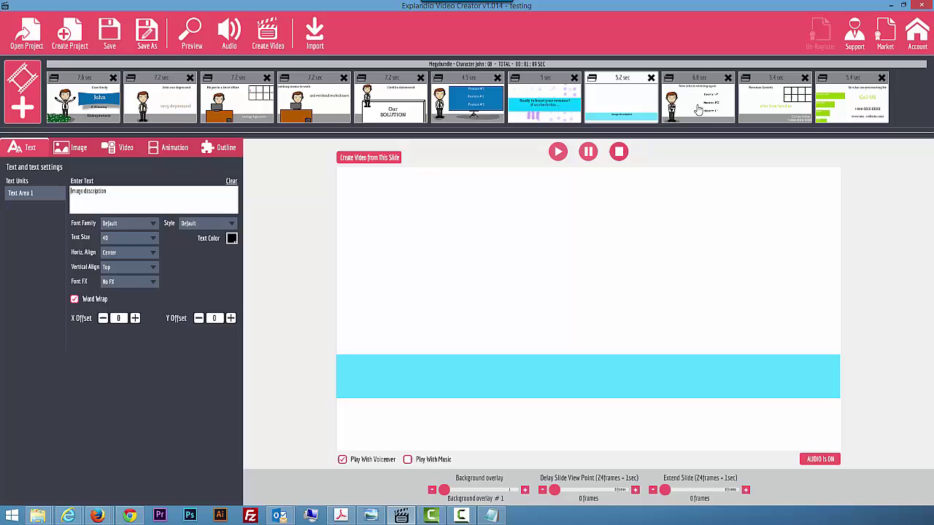
click(718, 110)
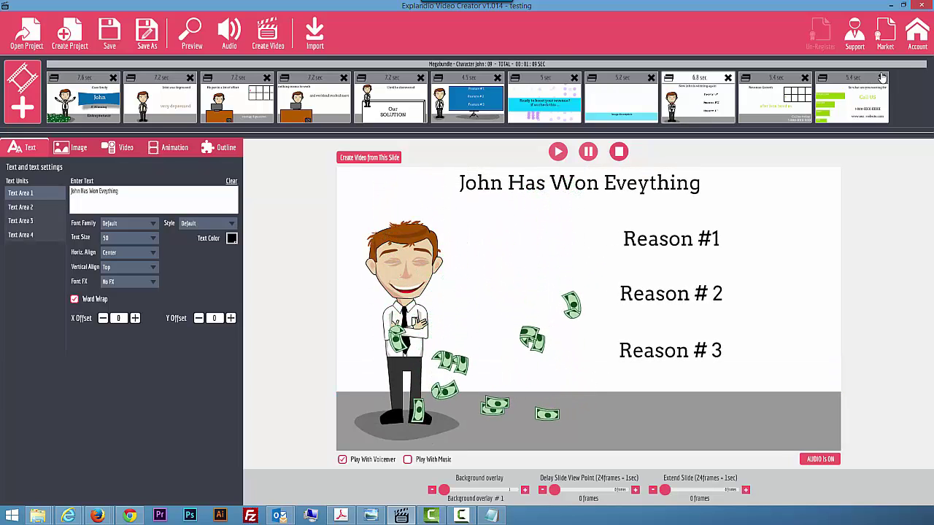
Delete the trailing slides and the second desk slide, leaving four Character John slides.
click(882, 77)
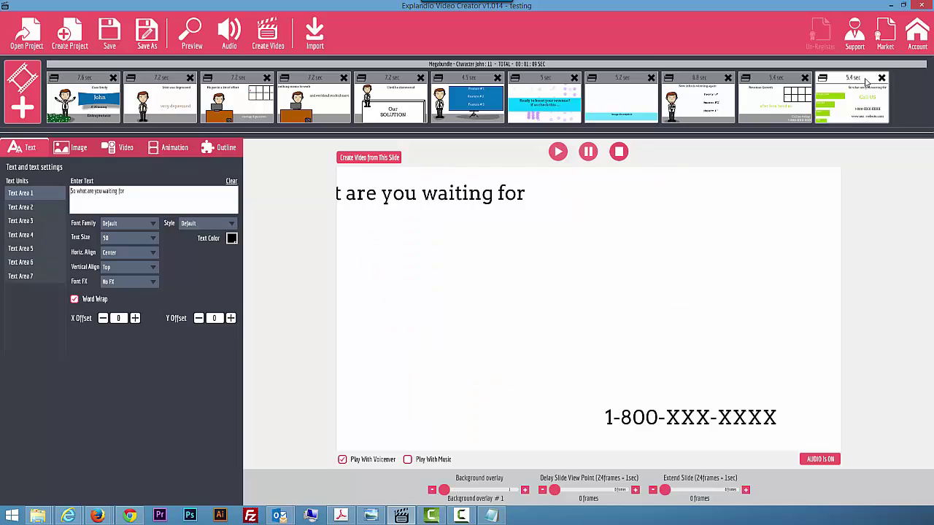
click(882, 77)
click(802, 82)
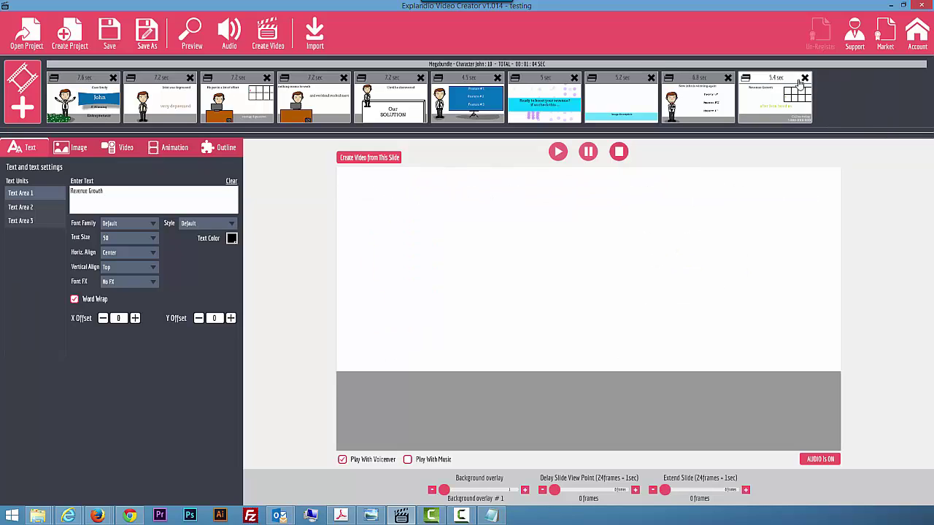
click(728, 78)
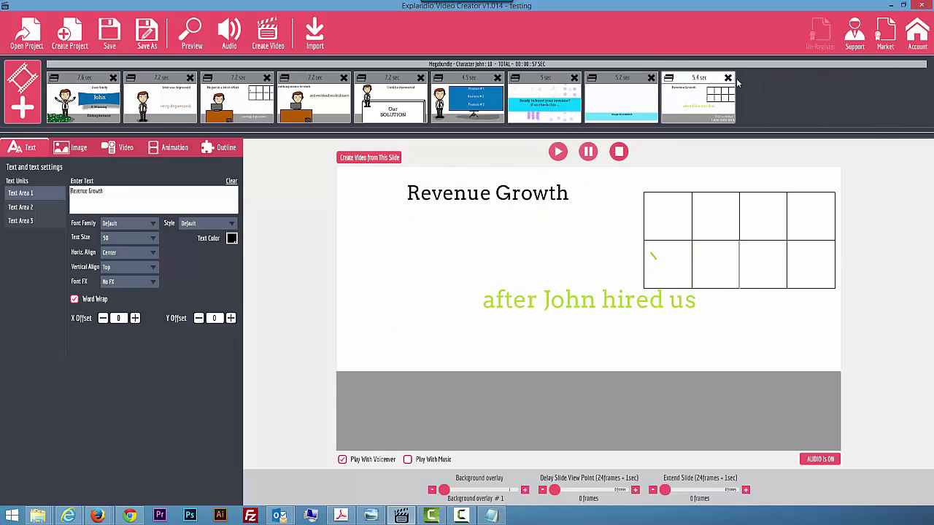
click(651, 78)
click(651, 78)
click(574, 78)
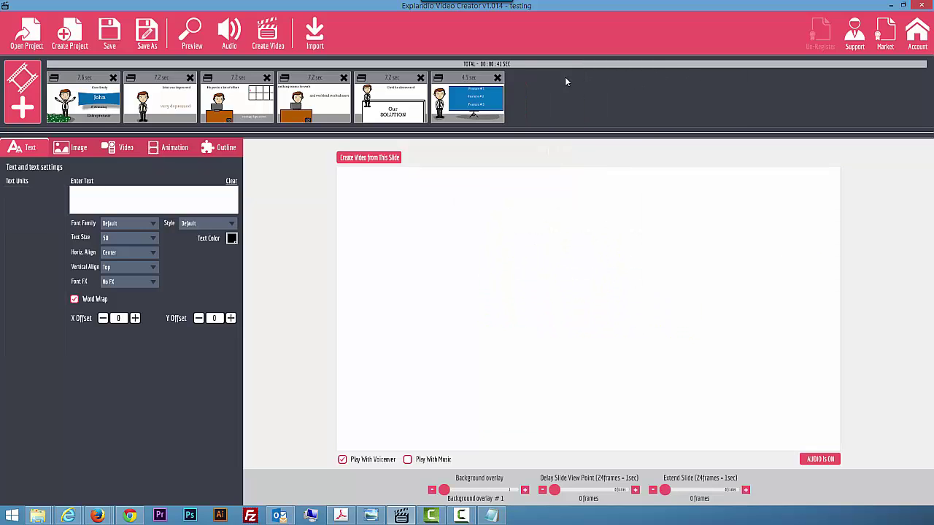
click(416, 78)
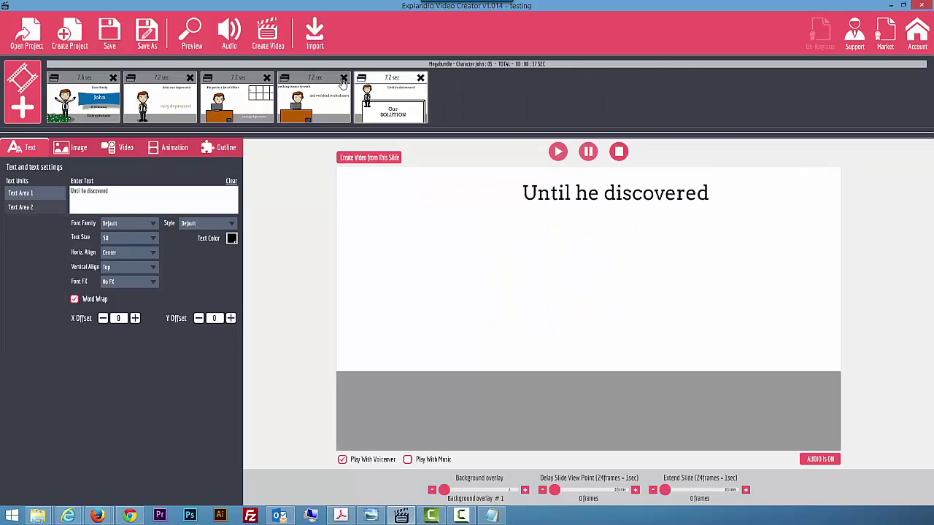
click(344, 78)
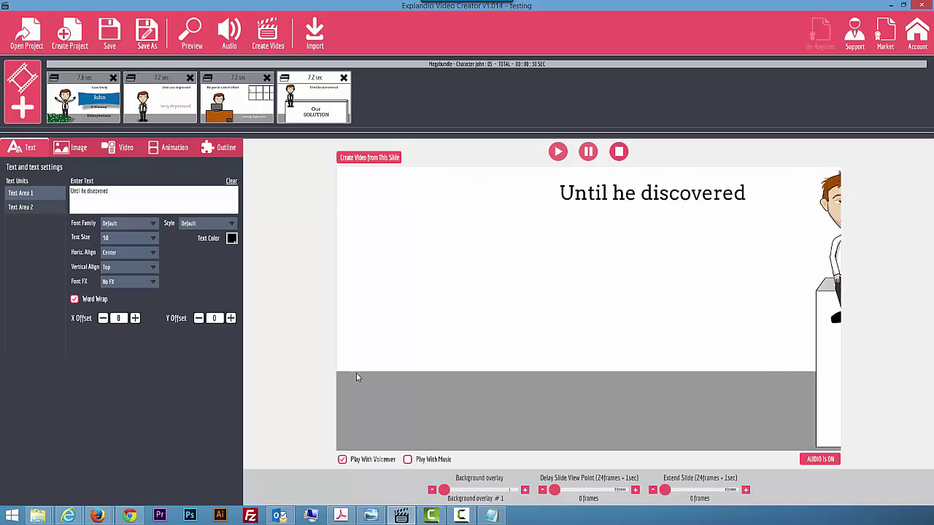
Create a blank sketch scene containing enlarged text 'Check This Whiteboard'.
click(34, 93)
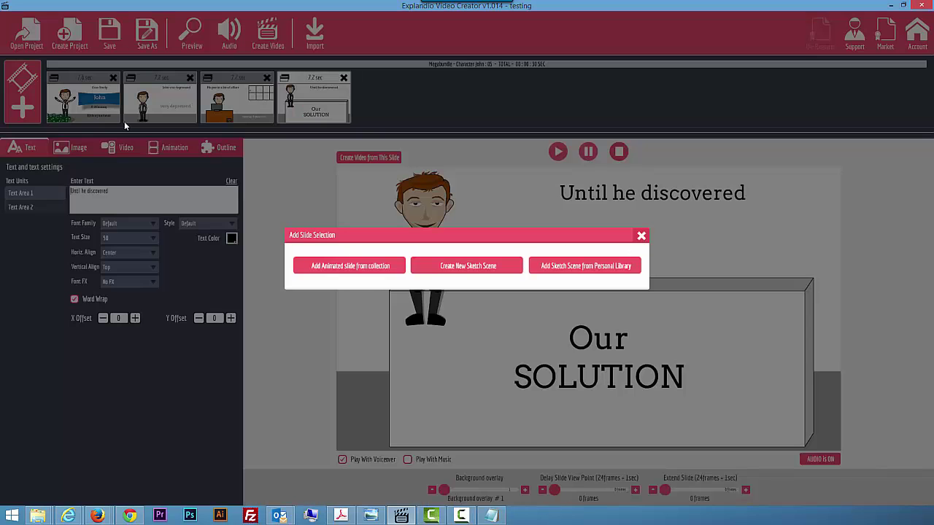
click(478, 268)
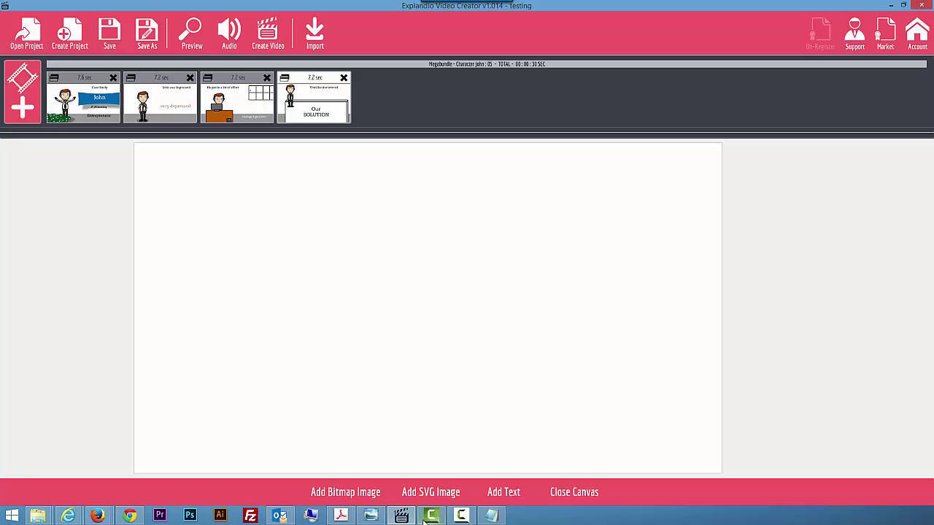
click(503, 494)
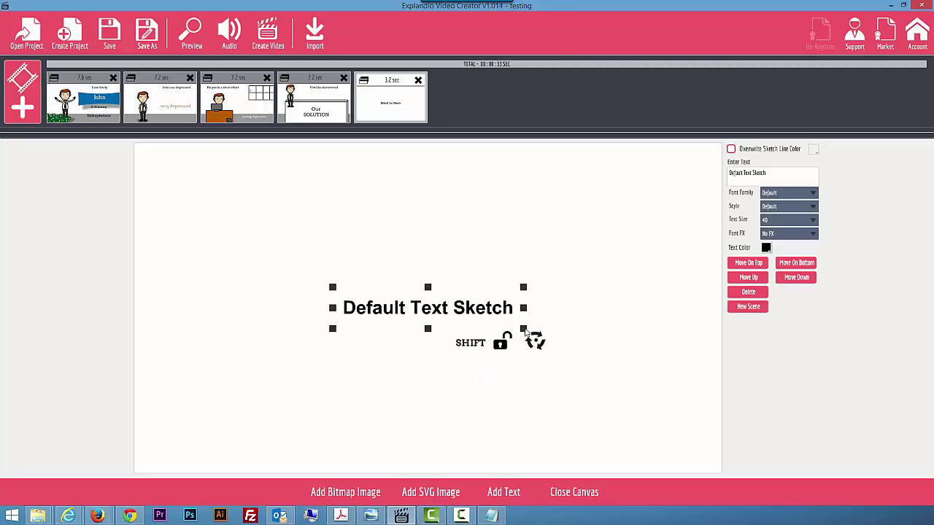
drag(524, 330, 615, 372)
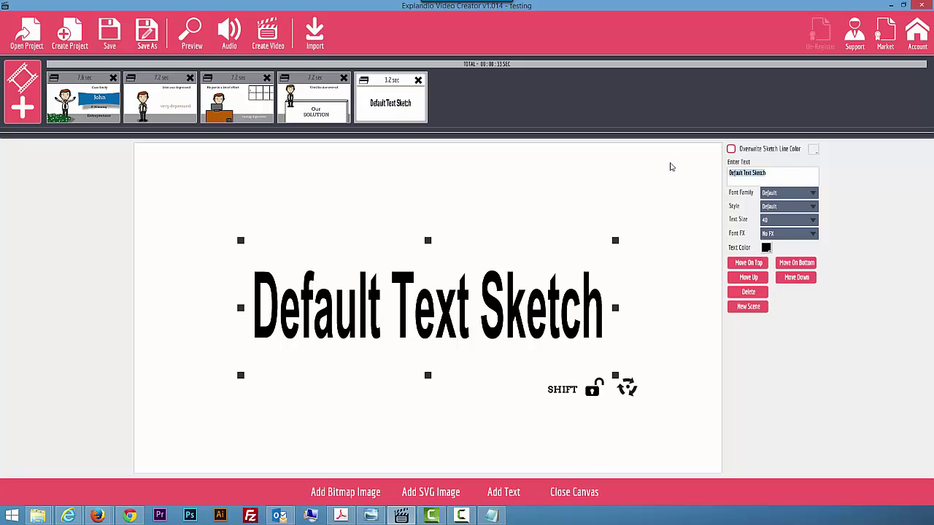
text(Ch)
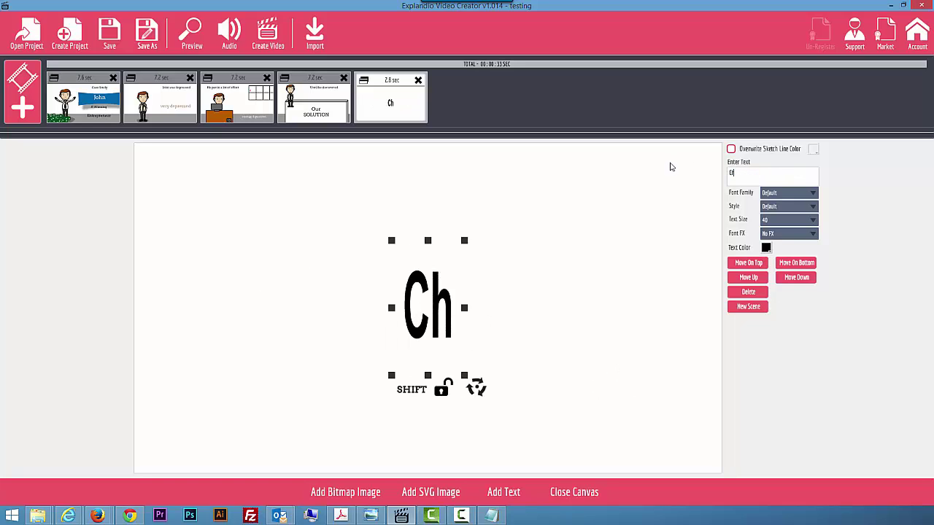
text(eck This)
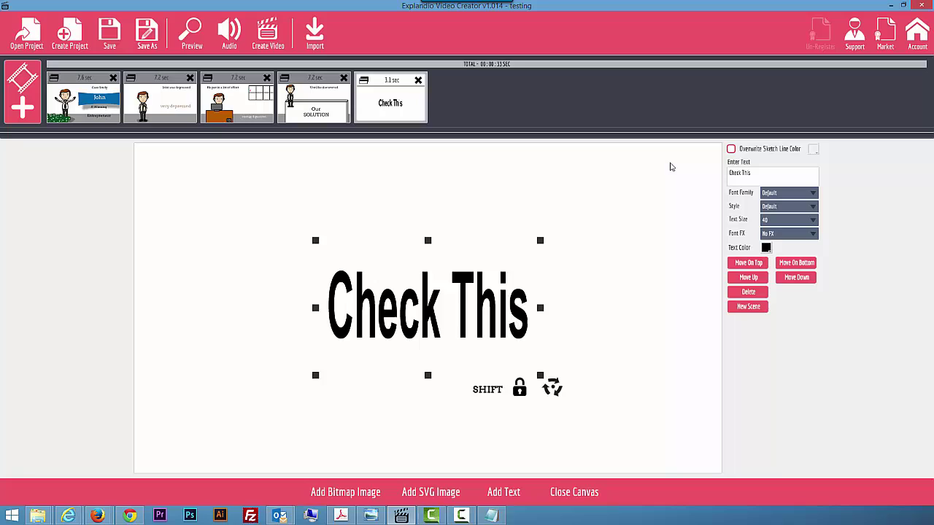
text( Whitebo)
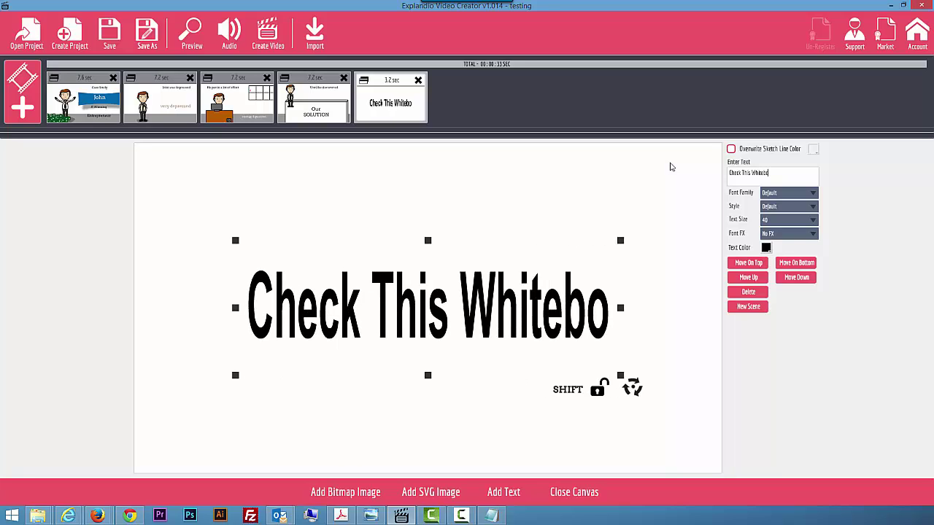
text(ard)
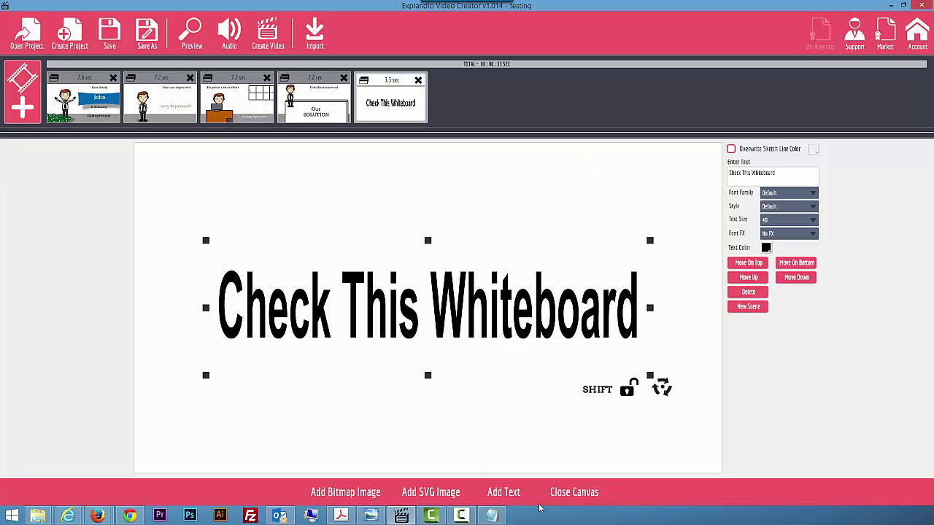
click(574, 502)
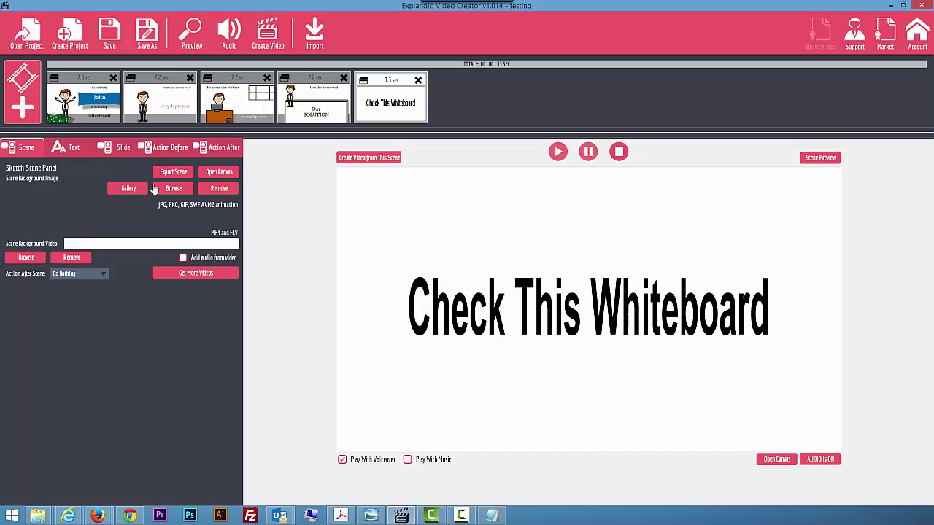
In the sketch scene's Text settings, replace the wording with 'Again Change'.
click(72, 149)
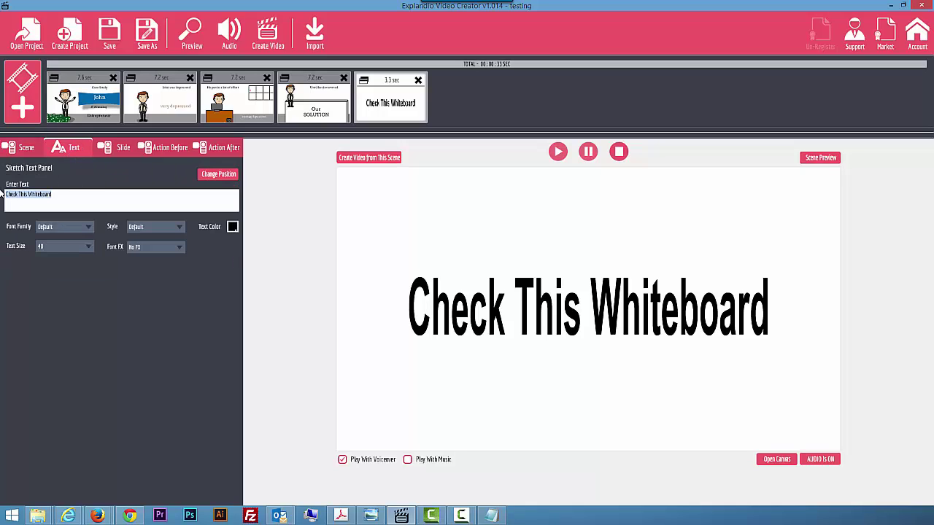
text(Agin SC)
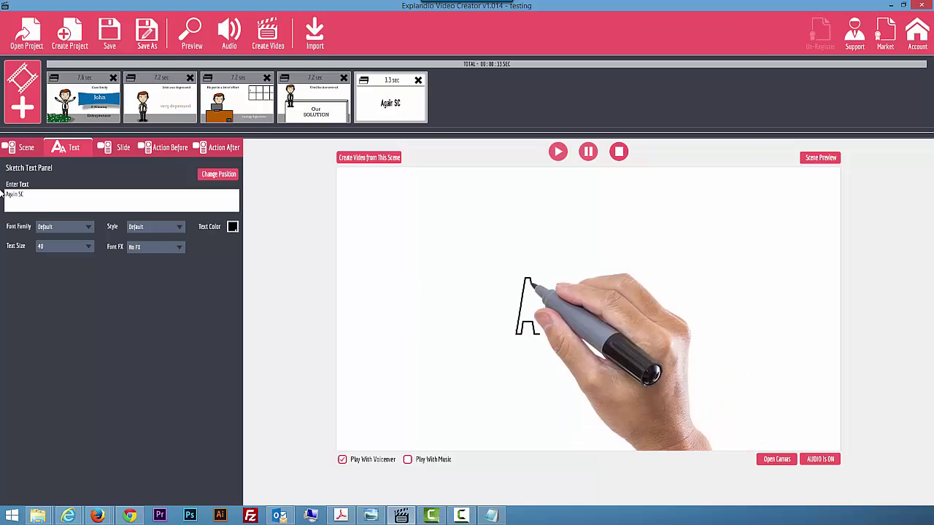
key(BackSpace)
text(Chan)
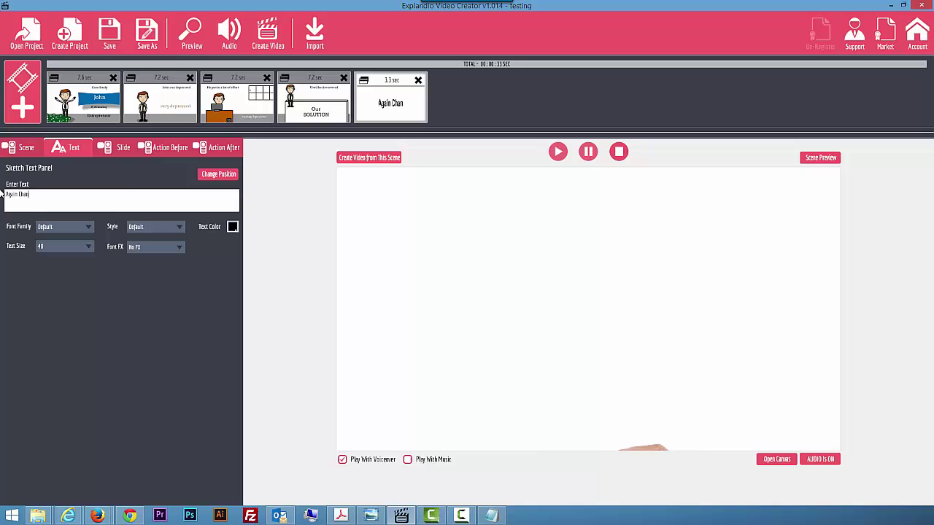
text(ge)
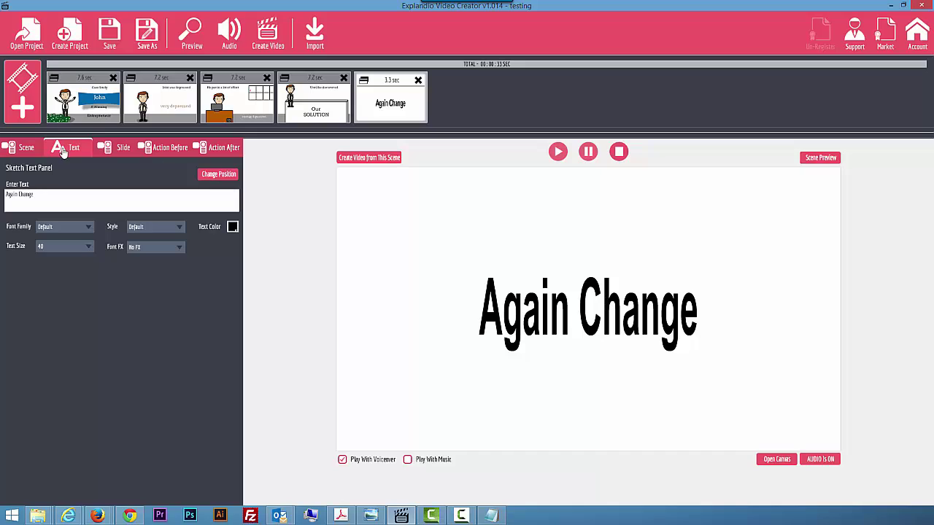
Set DJI00074.MP4 from E:\###Roof Videos Phantom as the scene's background video.
click(33, 150)
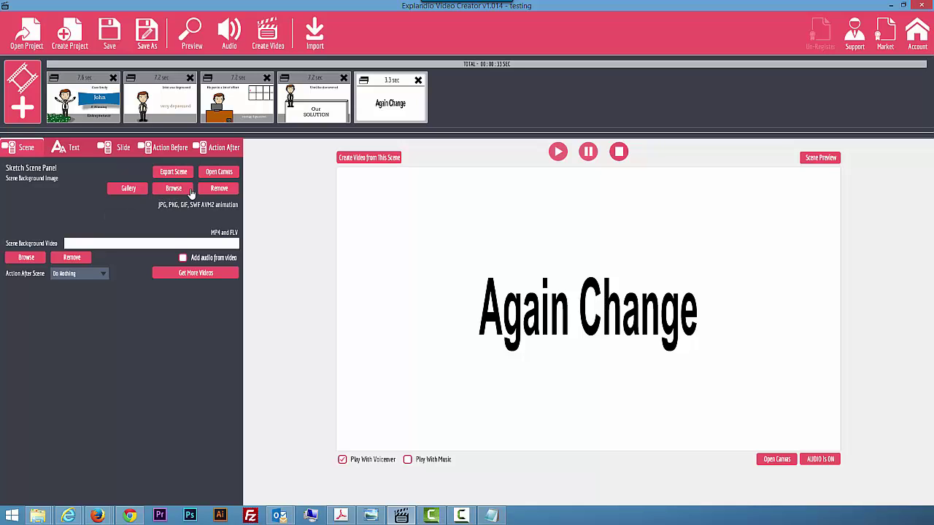
click(28, 261)
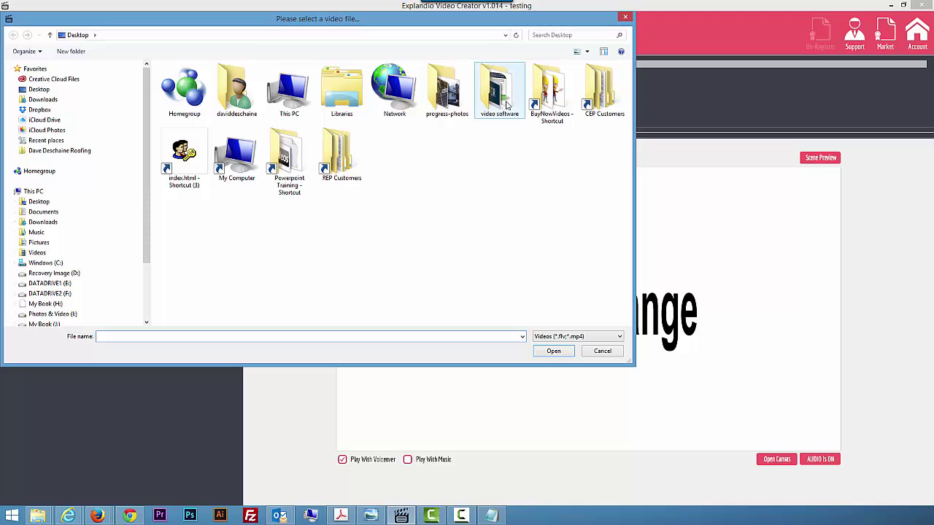
click(50, 284)
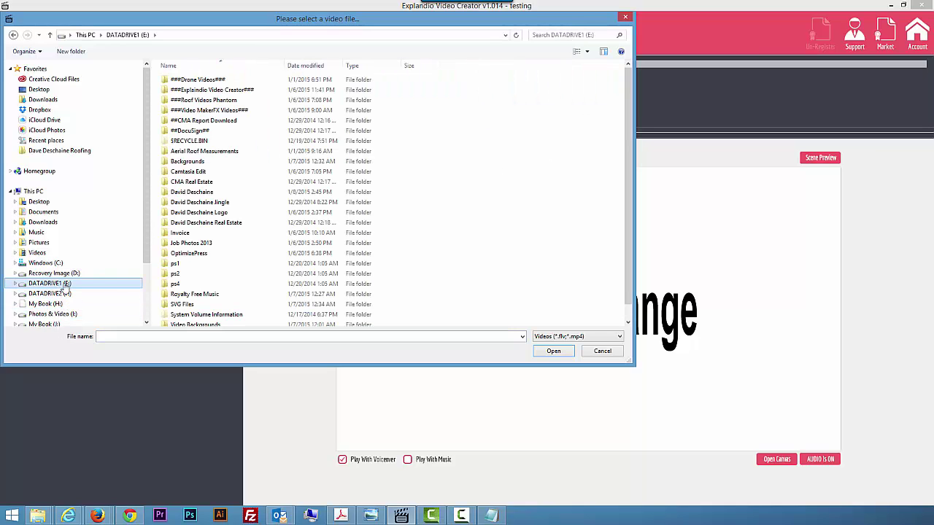
double_click(226, 104)
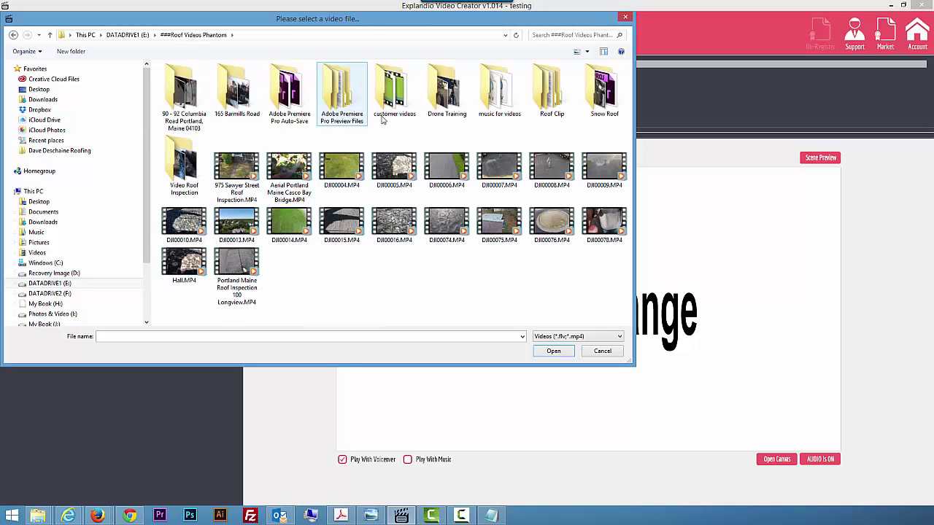
double_click(471, 224)
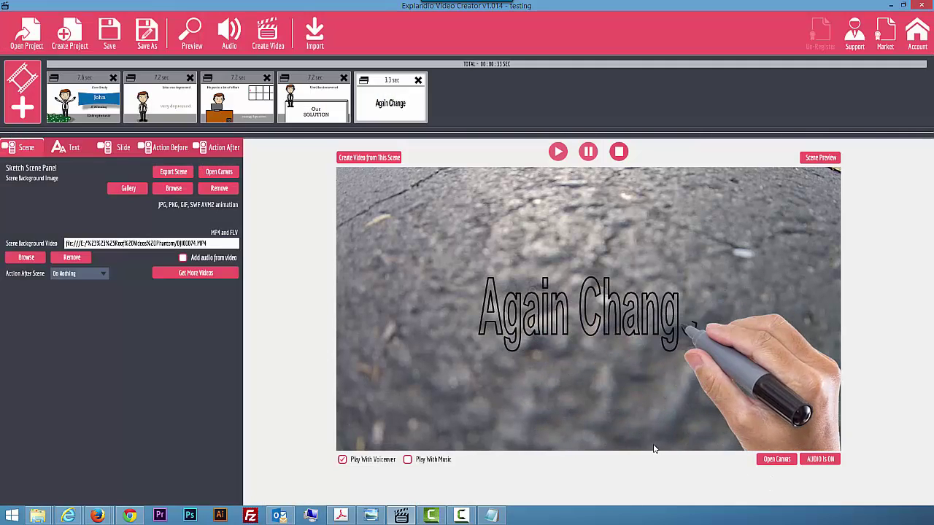
Set the WheatField photo from E:\Video Backgrounds\Still Images as the scene background image.
click(173, 191)
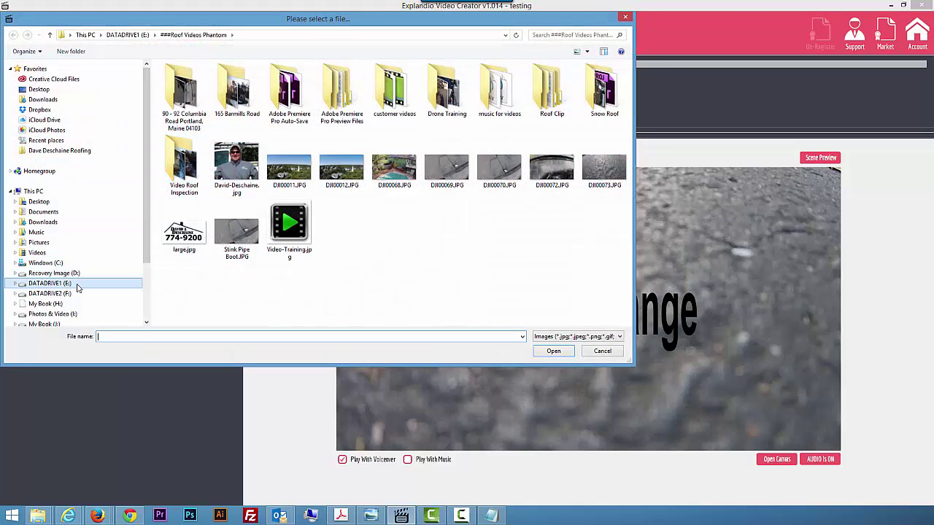
click(77, 284)
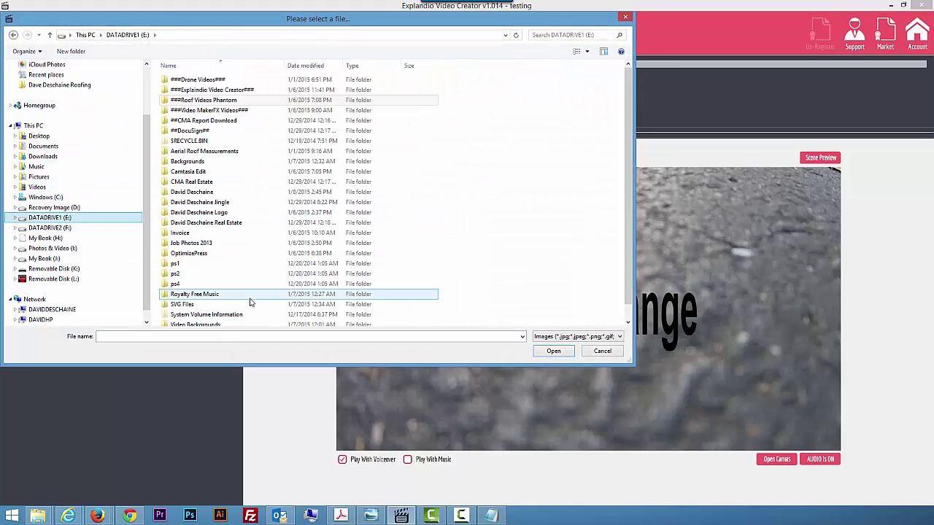
double_click(196, 325)
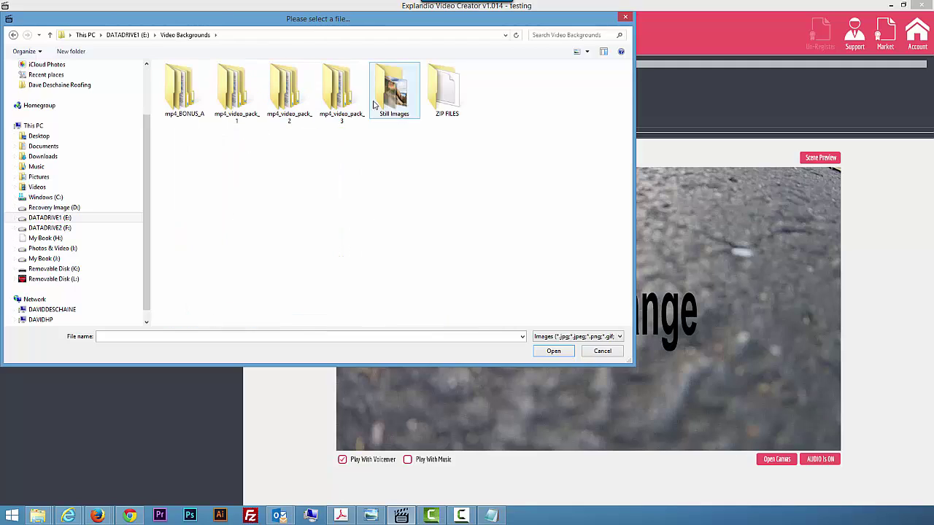
double_click(341, 91)
click(13, 34)
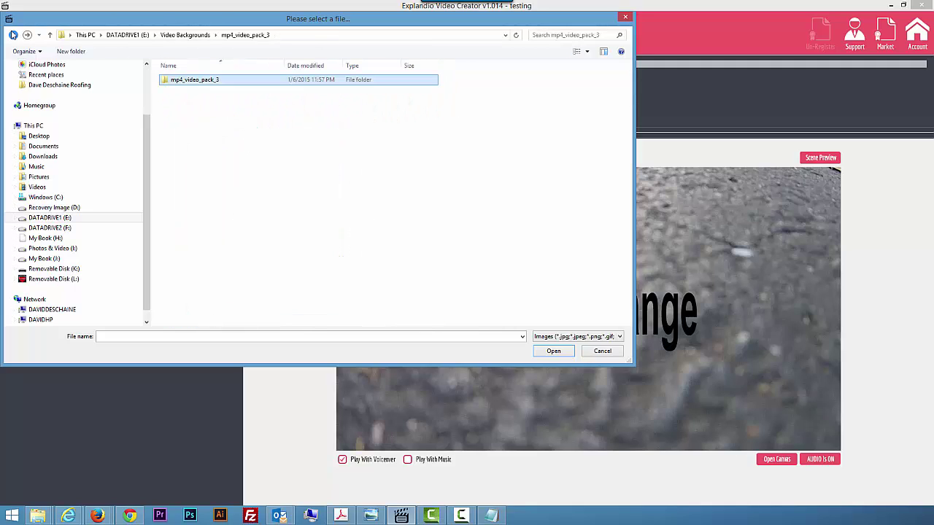
double_click(394, 91)
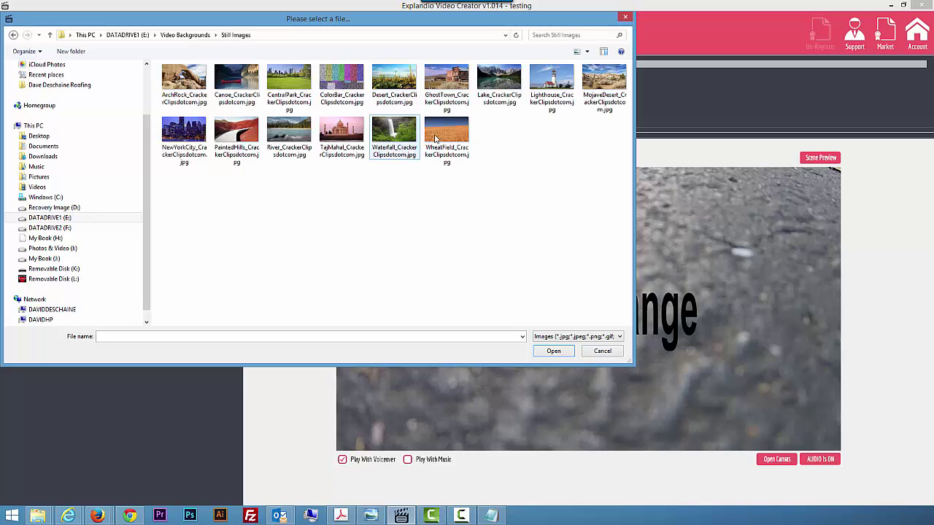
double_click(443, 133)
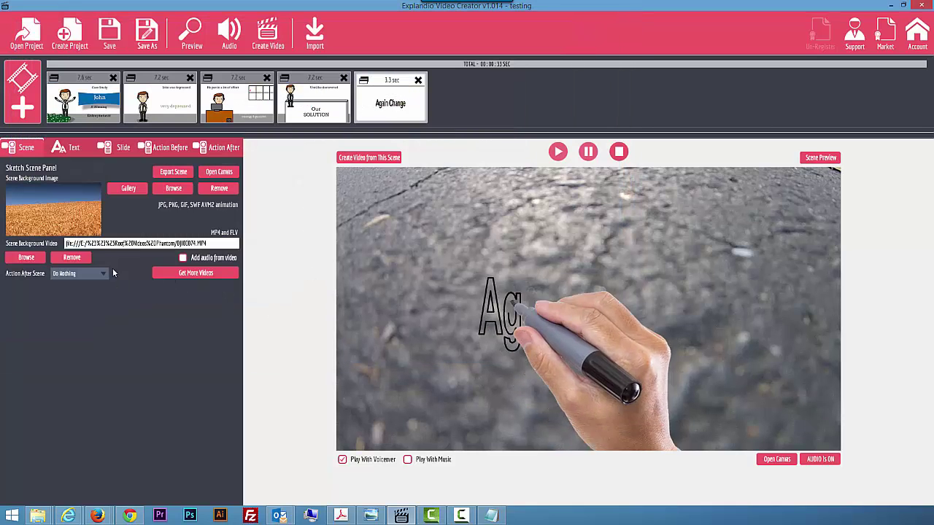
Remove the wheat background image and use KiteFestival.mp4 from E:\Video Backgrounds as background video.
click(218, 189)
click(26, 258)
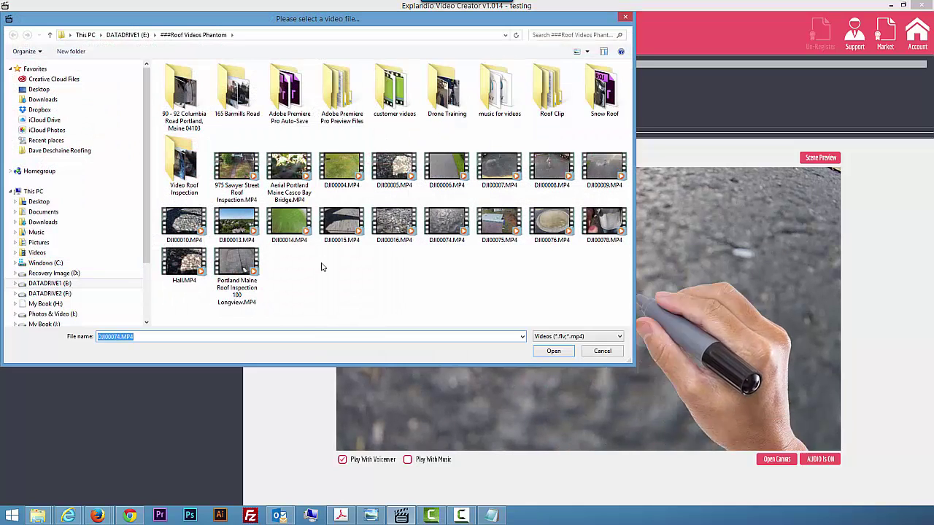
click(64, 294)
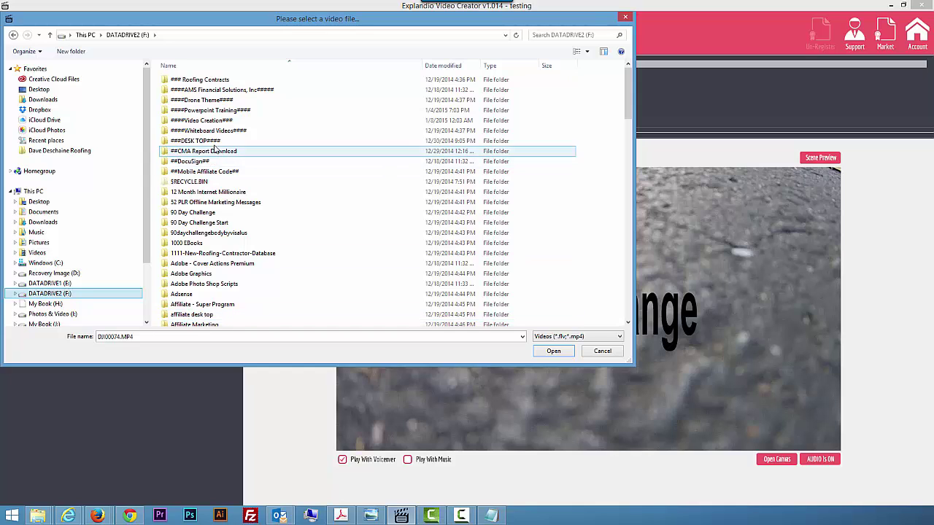
drag(628, 98, 610, 320)
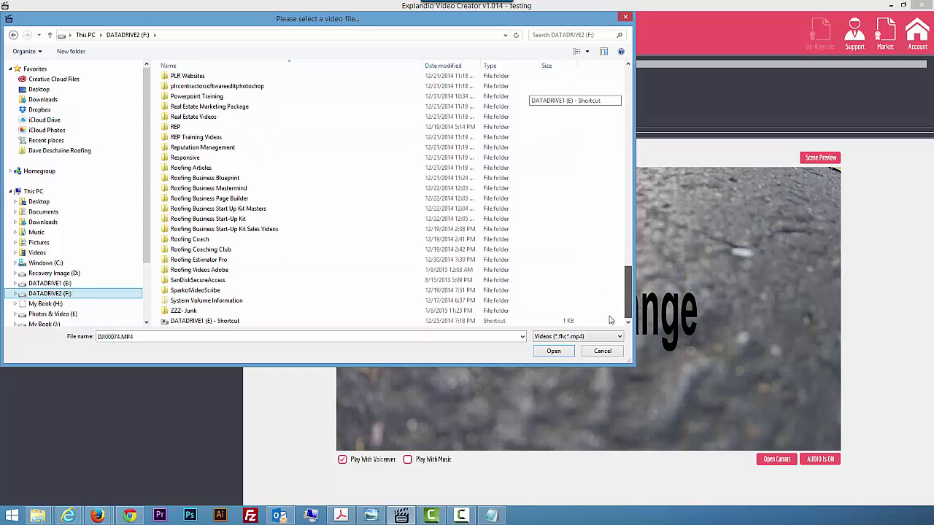
click(78, 283)
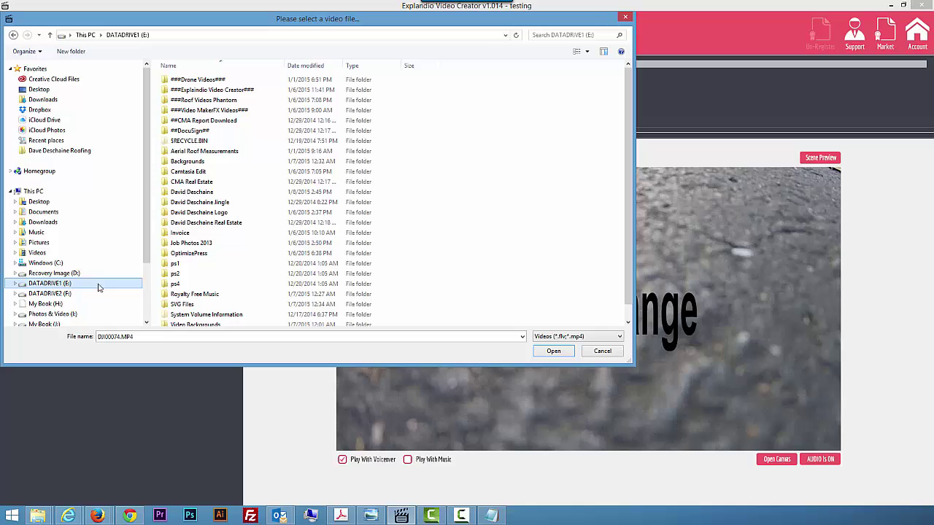
scroll(620, 263, down, 1)
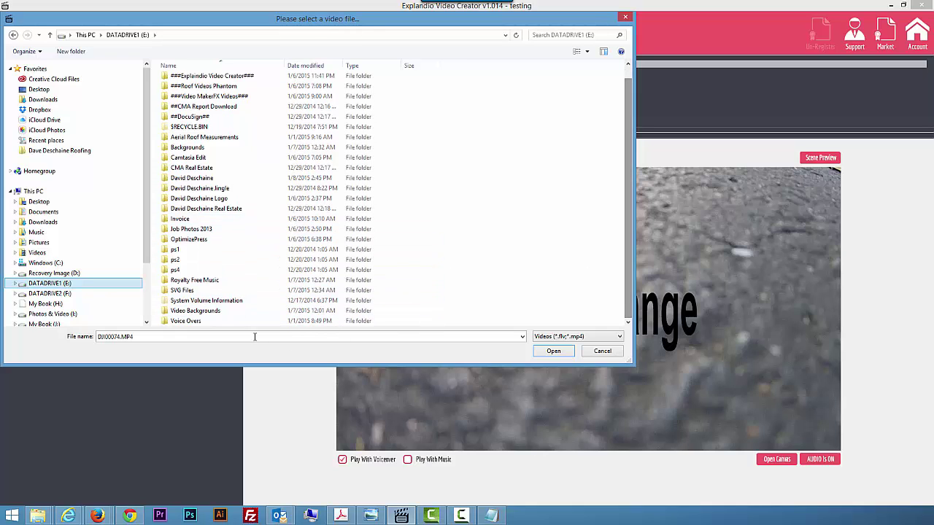
double_click(226, 311)
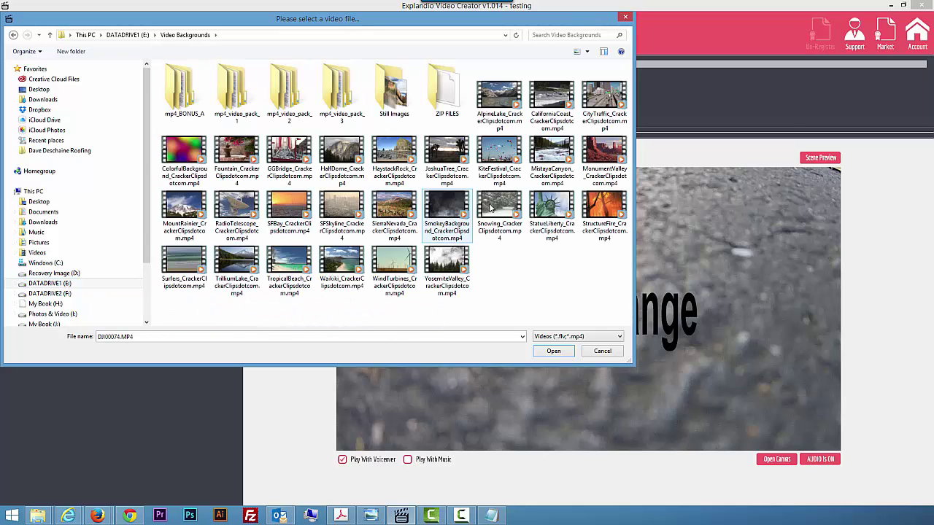
double_click(507, 164)
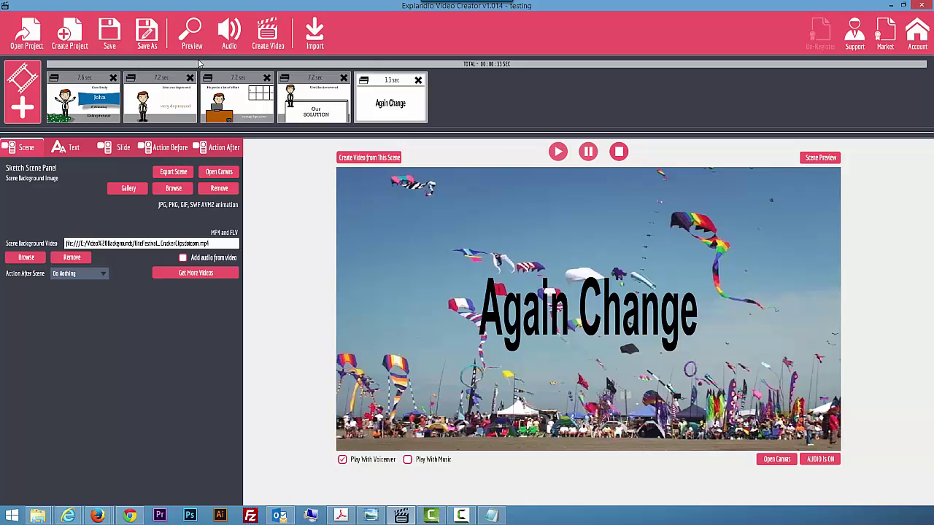
Turn on background music using the Choir6.mp3 track.
click(232, 41)
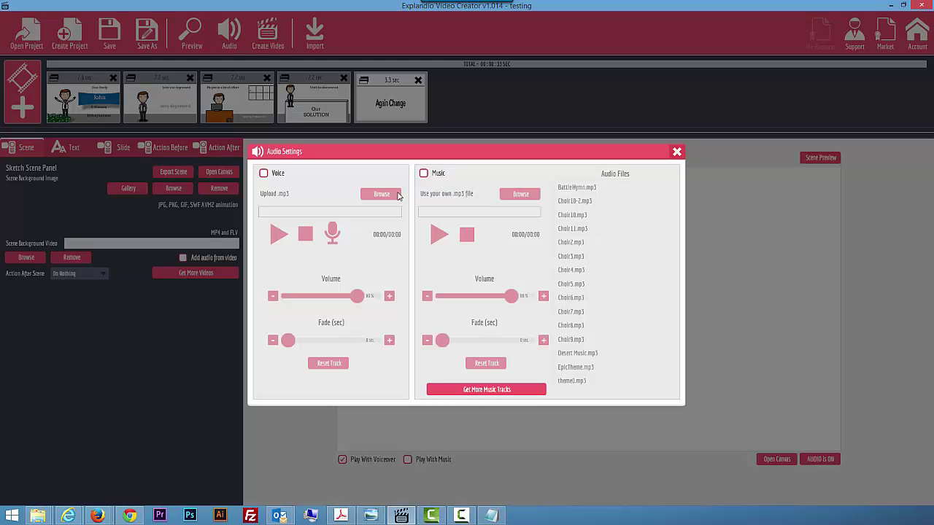
click(424, 174)
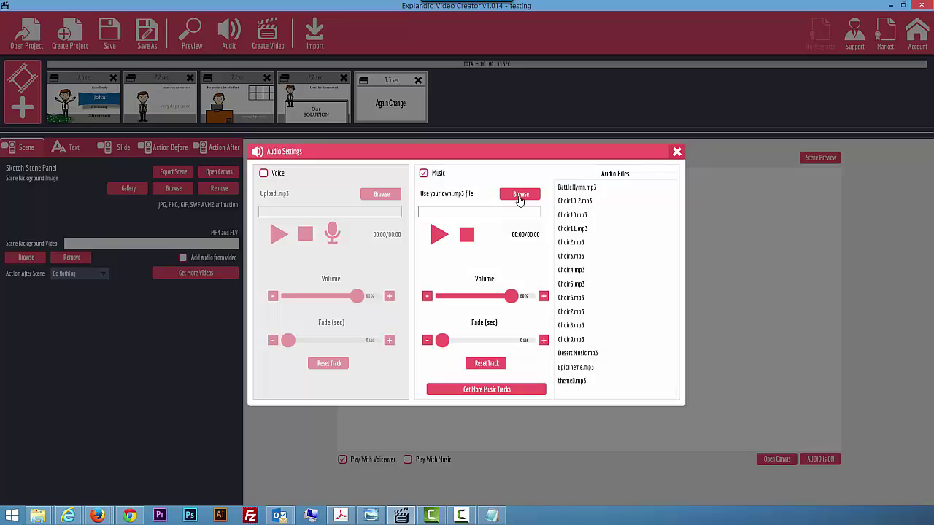
click(581, 298)
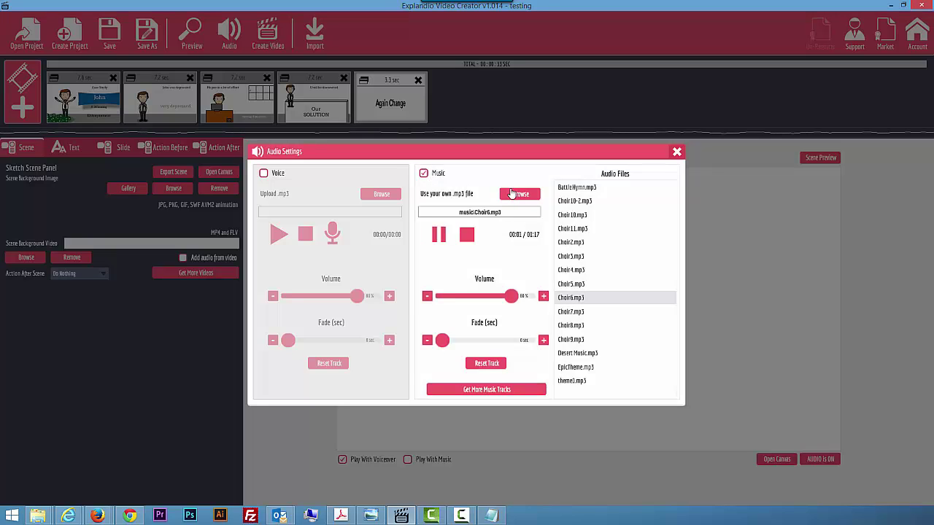
click(471, 239)
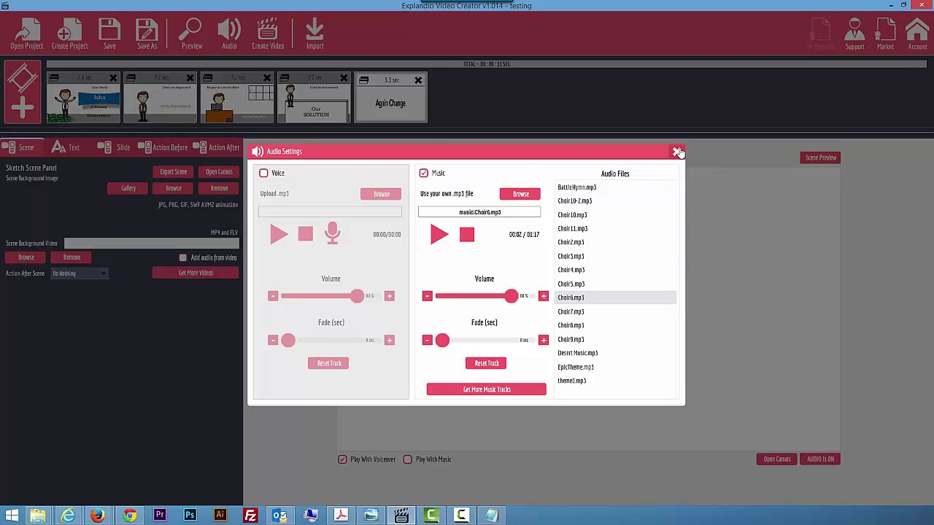
Enable the voice track, briefly open the voice recorder, and close Audio Settings.
click(263, 174)
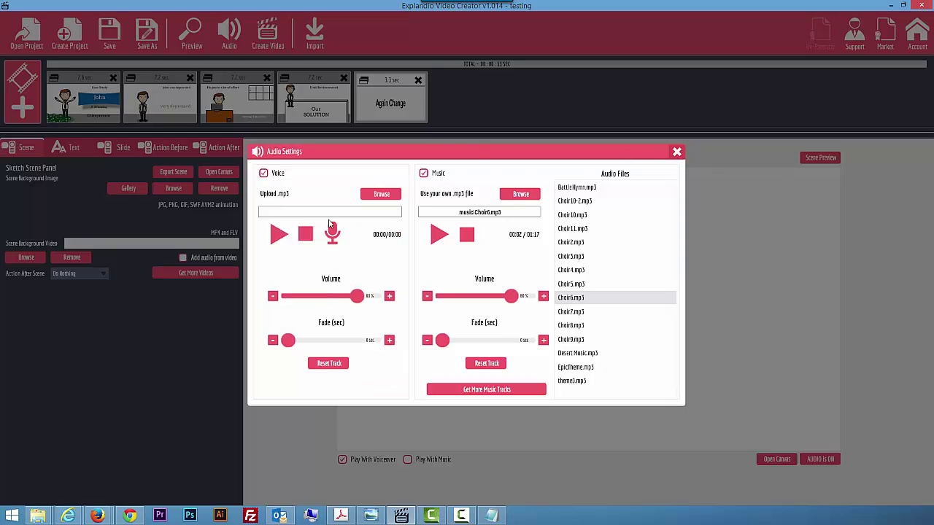
click(333, 235)
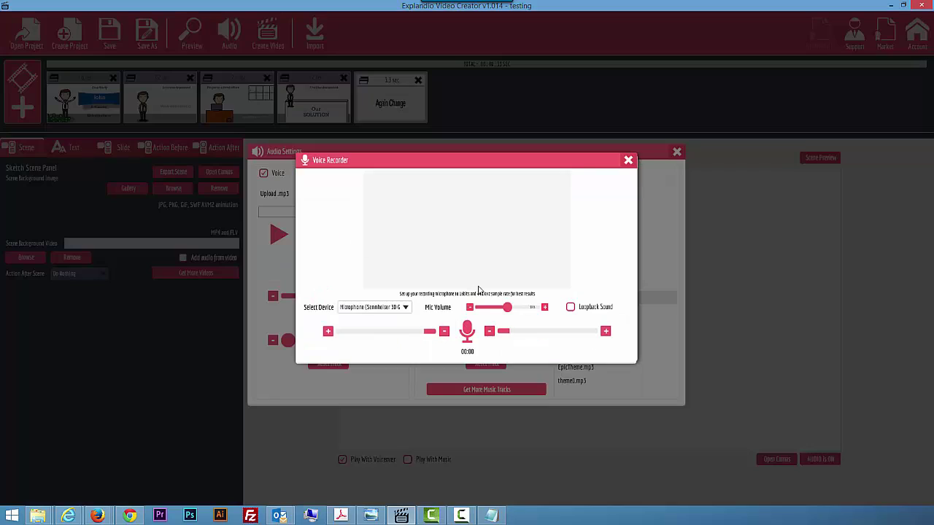
click(632, 160)
click(677, 152)
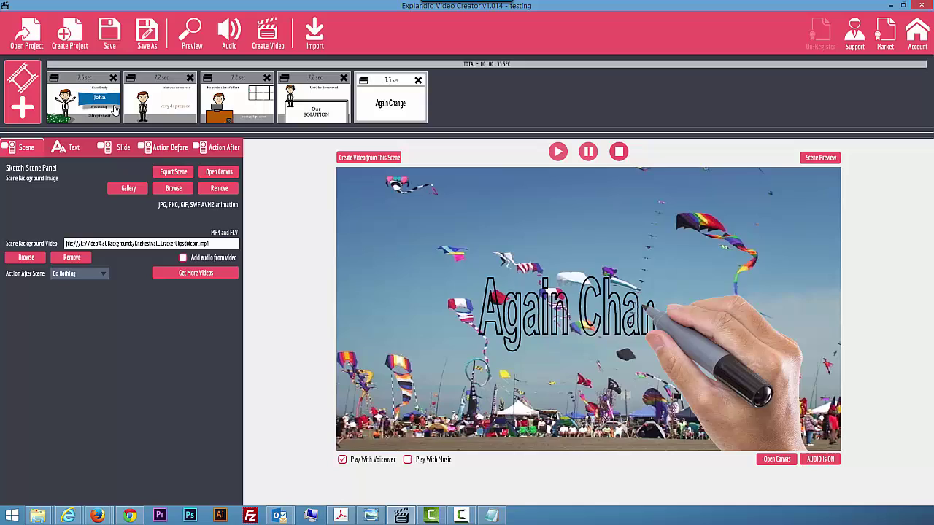
Select the third timeline thumbnail, 'He put in a lot of effort', for editing.
click(261, 110)
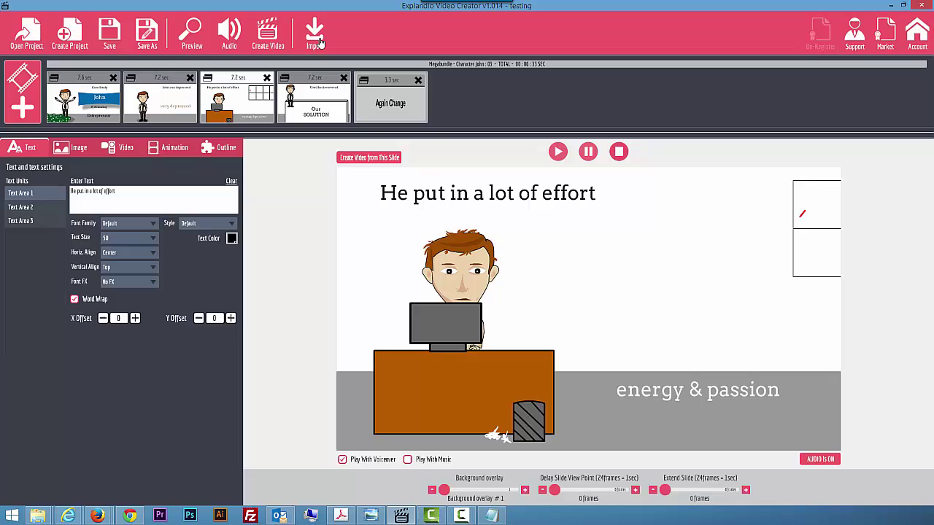
click(270, 46)
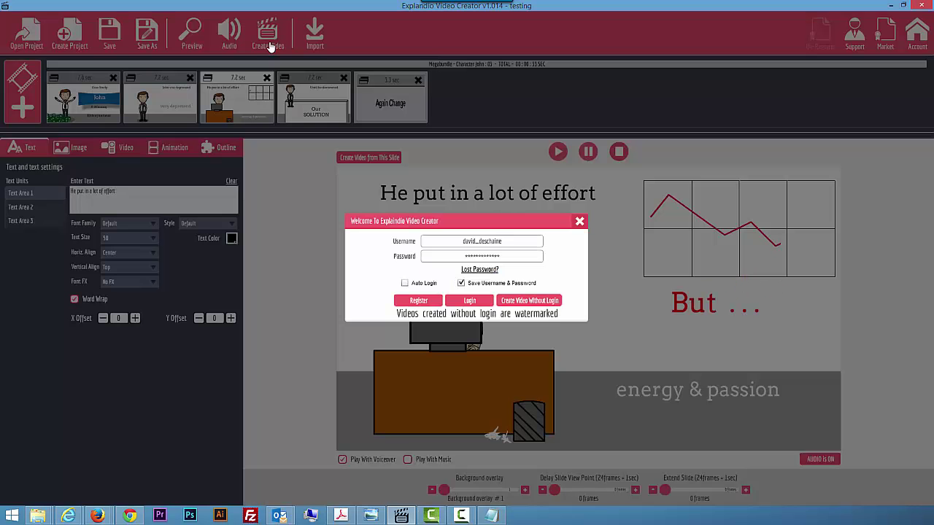
click(579, 221)
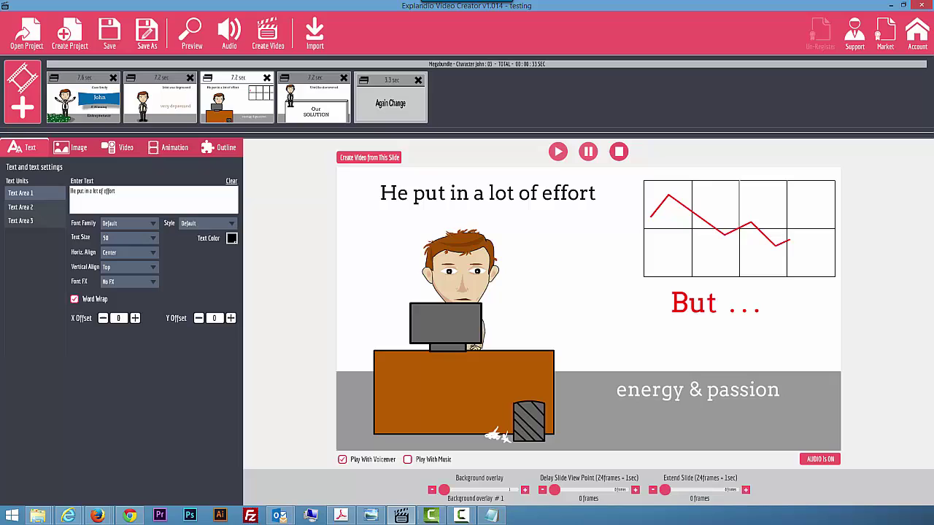
click(71, 105)
click(145, 97)
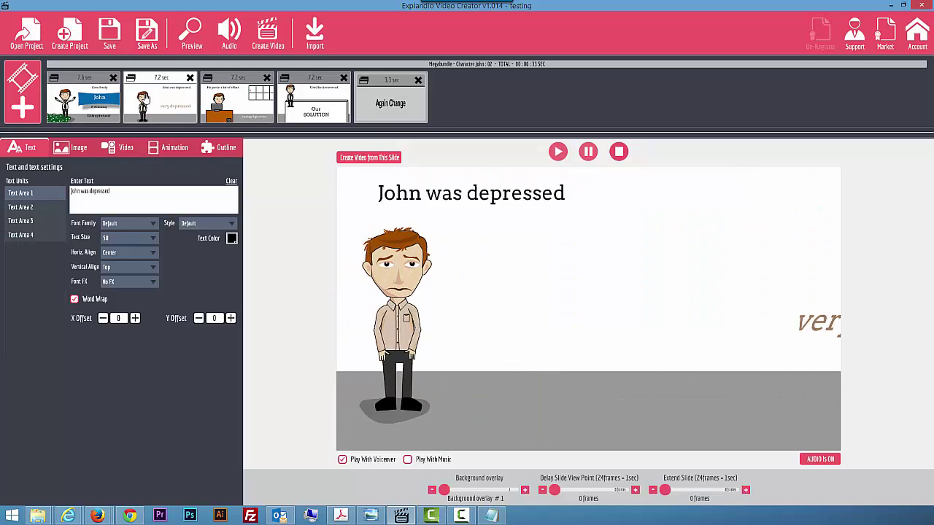